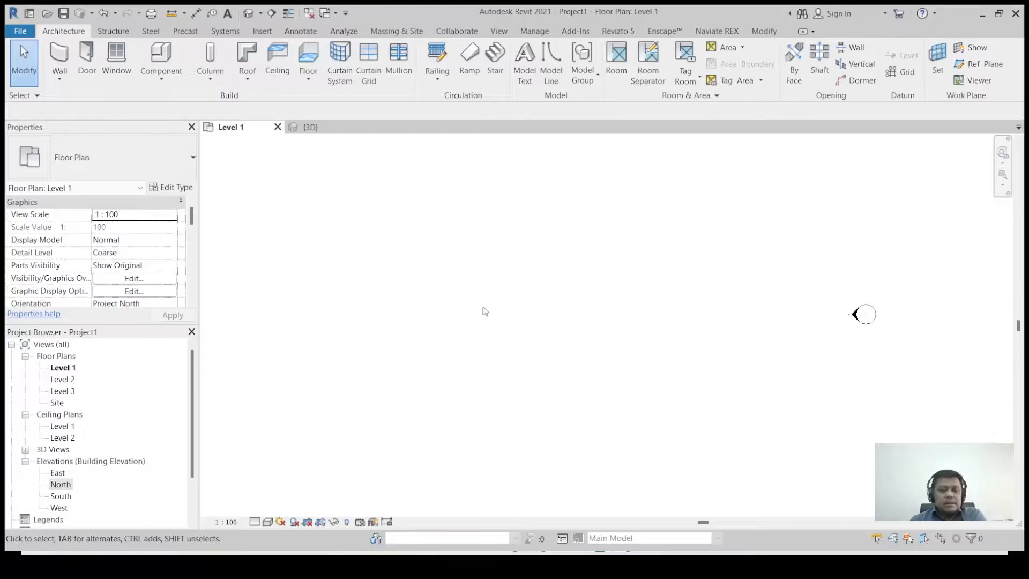
# Draw an L-shaped pair of walls up to Level 2: a horizontal one about 8600 mm long and a vertical one rising from its right end.
pyautogui.moveTo(194, 367)
pyautogui.mouseDown()
pyautogui.moveTo(194, 387)
pyautogui.moveTo(196, 357)
pyautogui.mouseUp()
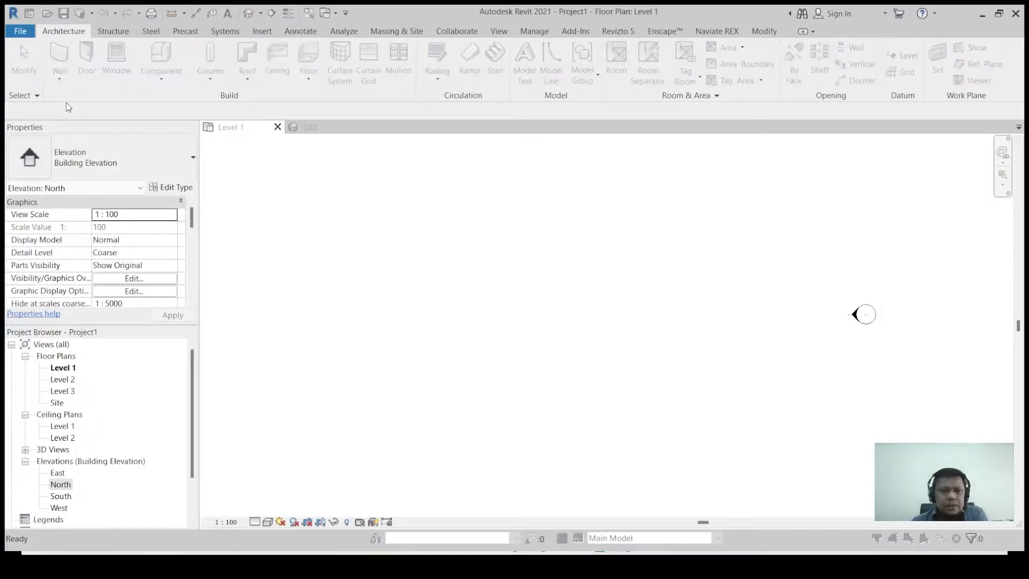
pyautogui.click(61, 60)
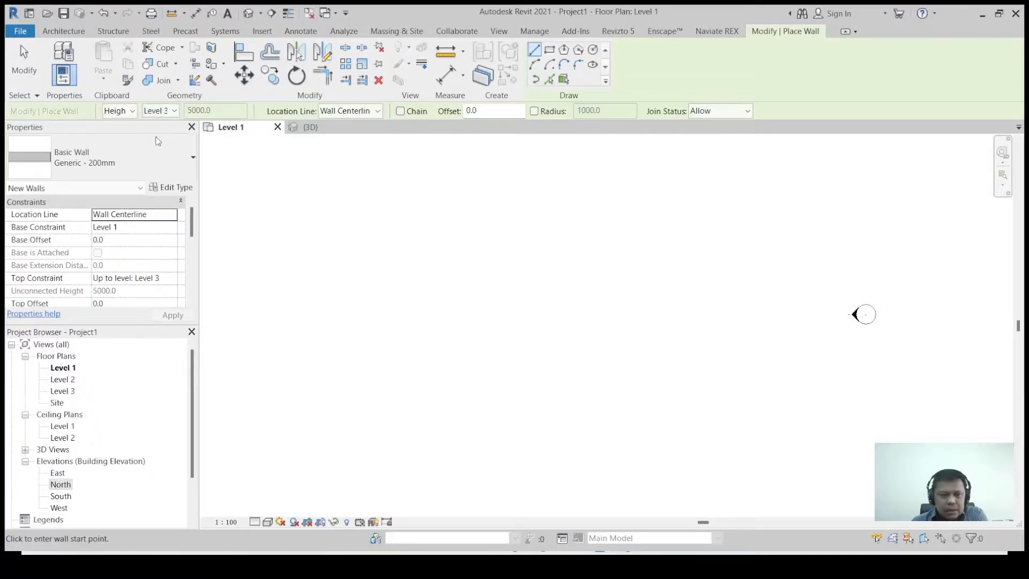
pyautogui.click(160, 110)
pyautogui.click(156, 141)
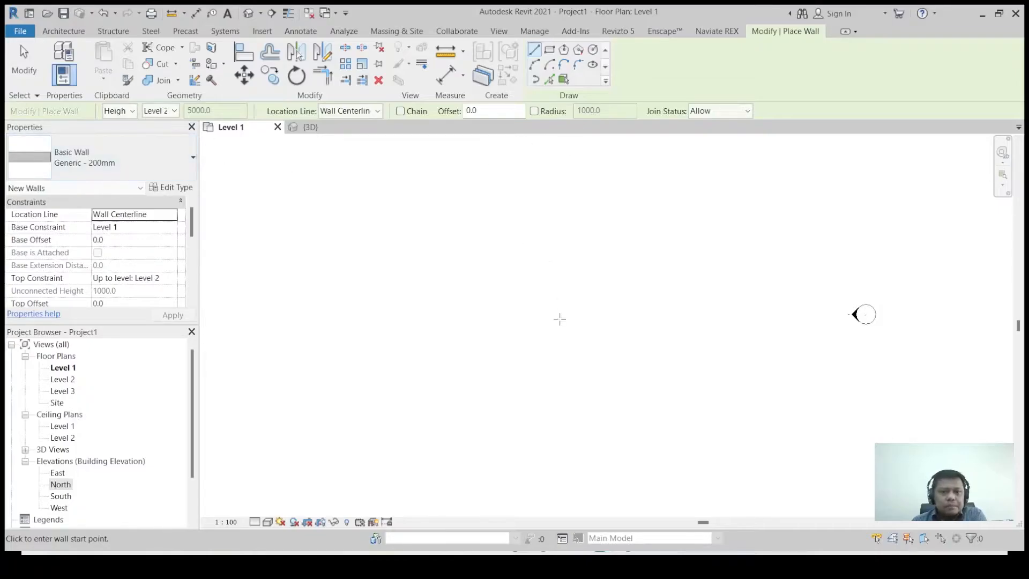
pyautogui.click(333, 353)
pyautogui.click(465, 353)
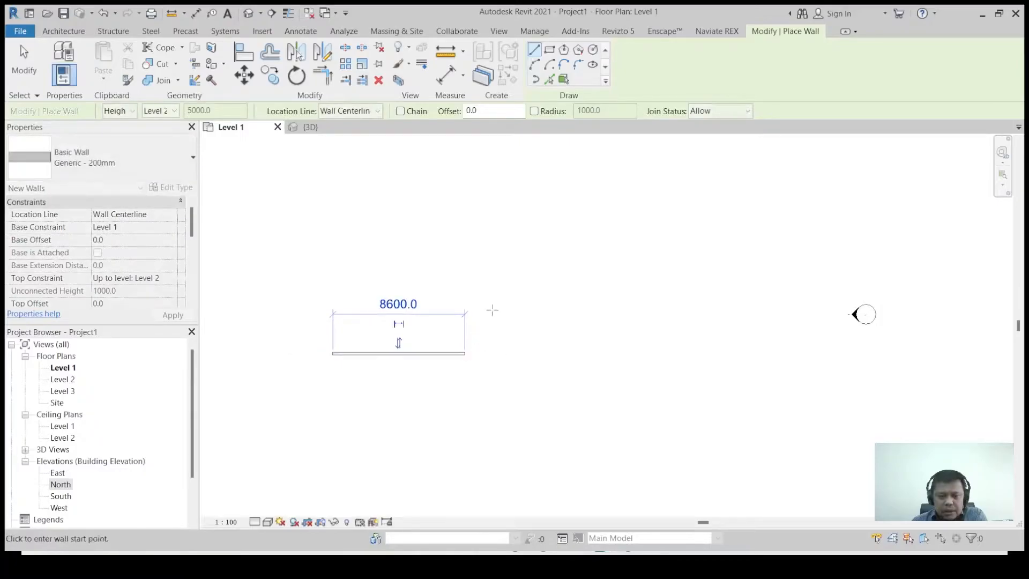
pyautogui.click(464, 353)
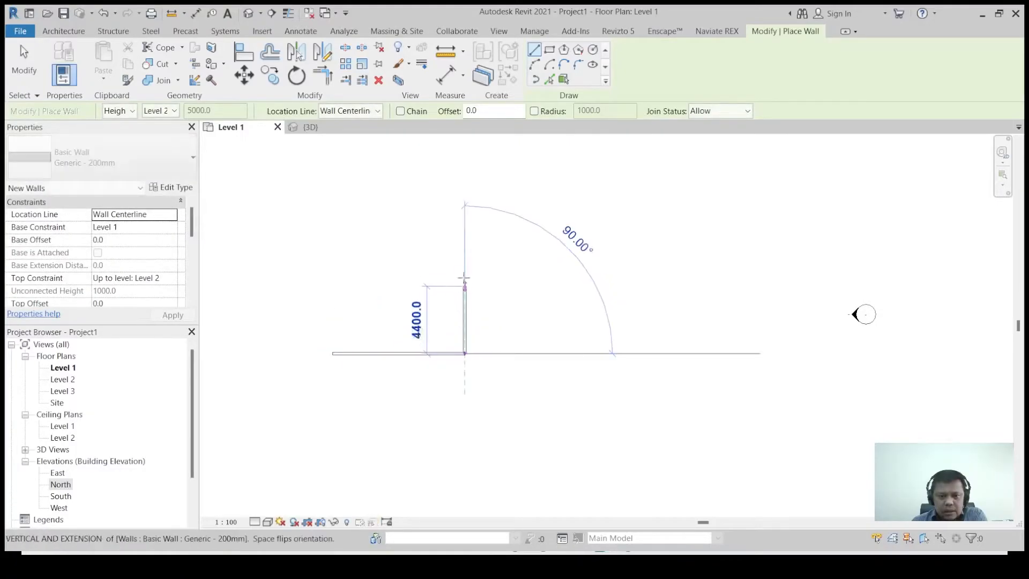
pyautogui.click(464, 236)
pyautogui.scroll(2, 409, 362)
pyautogui.press('Escape')
pyautogui.press('Escape')
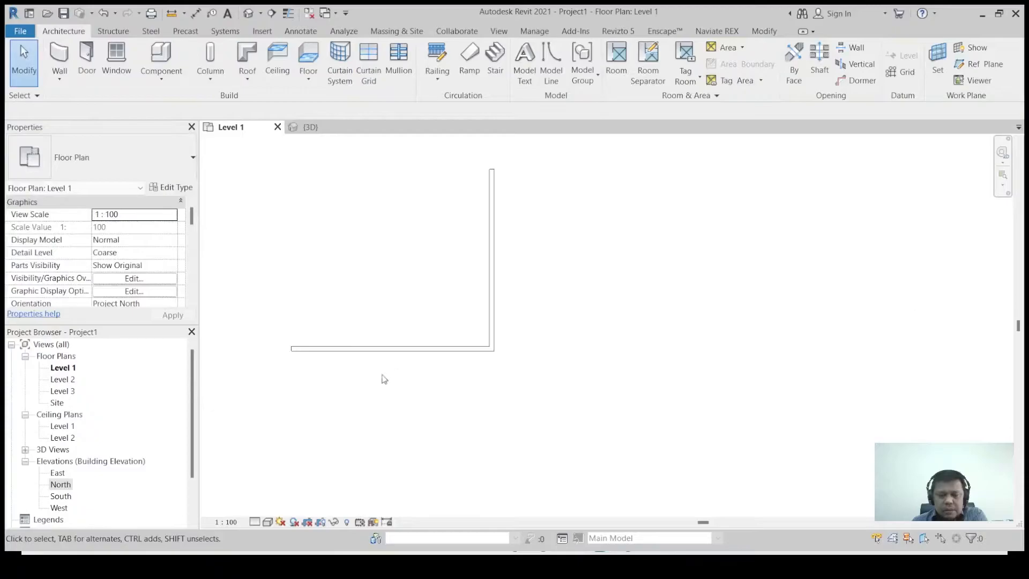
# Create a short straight Cast-In-Place monolithic stair from Level 1 to Level 2 below the left end of the horizontal wall.
pyautogui.scroll(1, 457, 360)
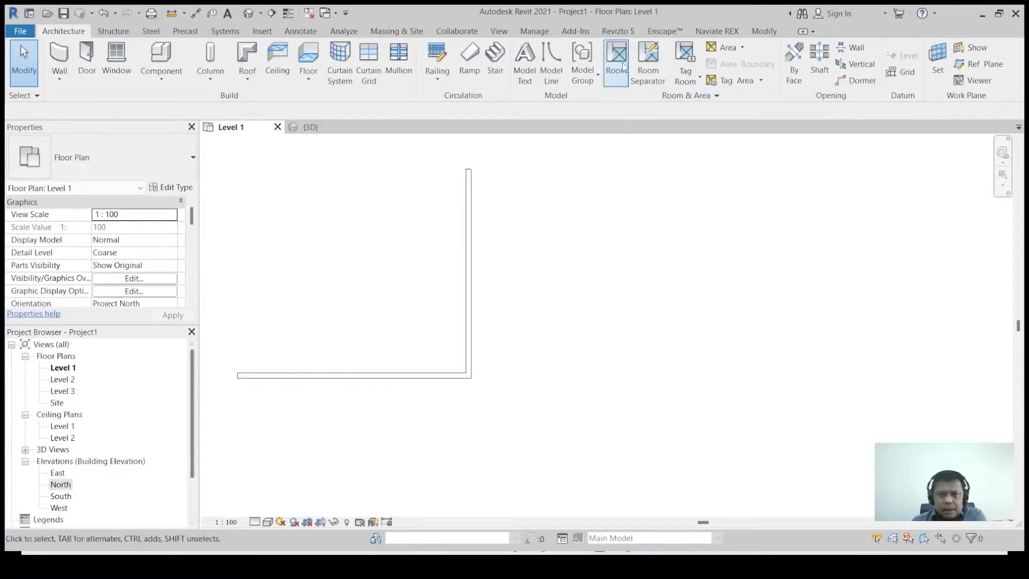
pyautogui.click(495, 69)
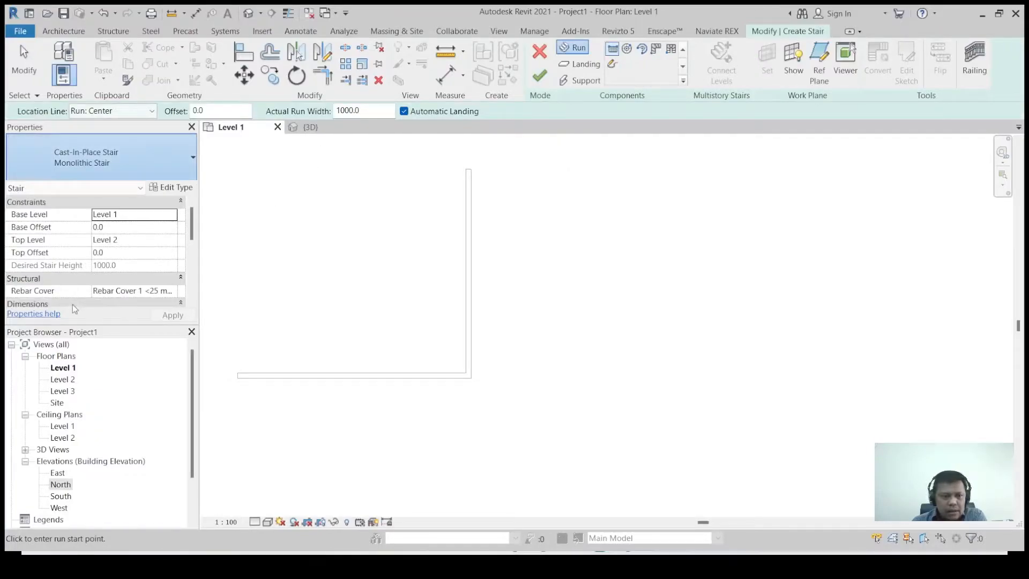
pyautogui.click(255, 442)
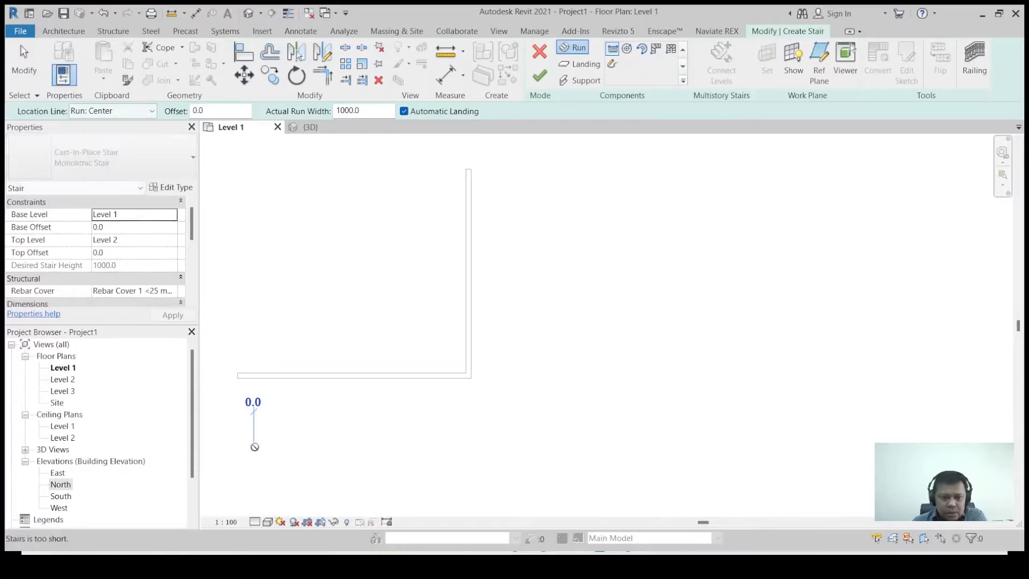
pyautogui.click(253, 412)
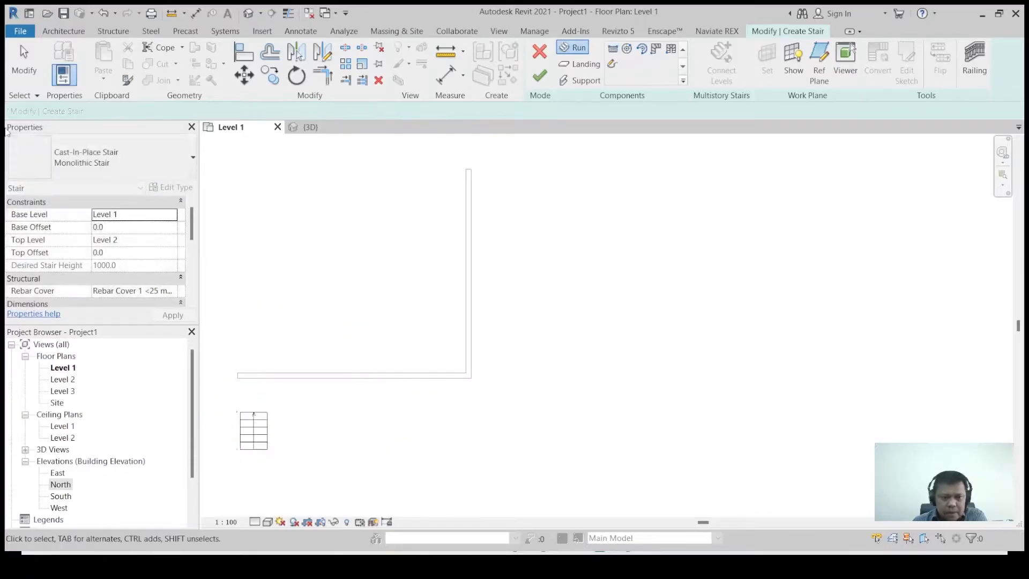
pyautogui.click(540, 81)
pyautogui.scroll(2, 230, 450)
pyautogui.click(355, 423)
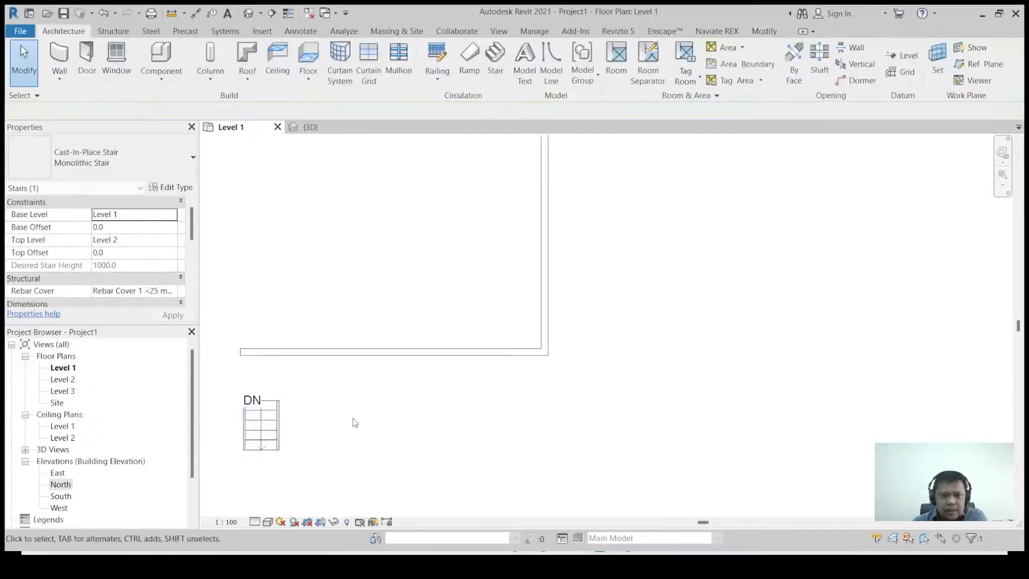
# Align the stair's upper edge with the outer face of the horizontal wall.
pyautogui.click(764, 30)
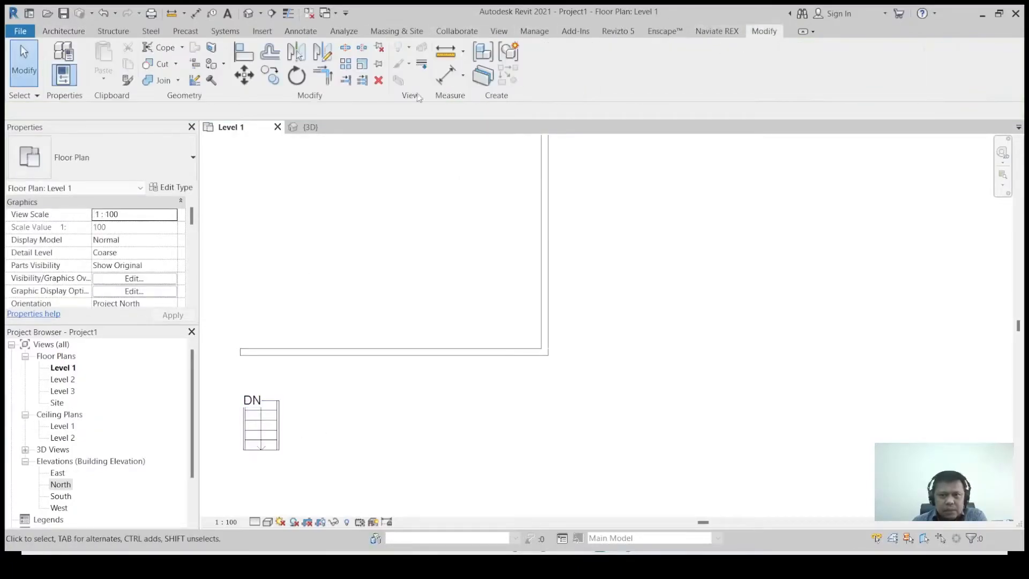
pyautogui.click(241, 61)
pyautogui.click(258, 354)
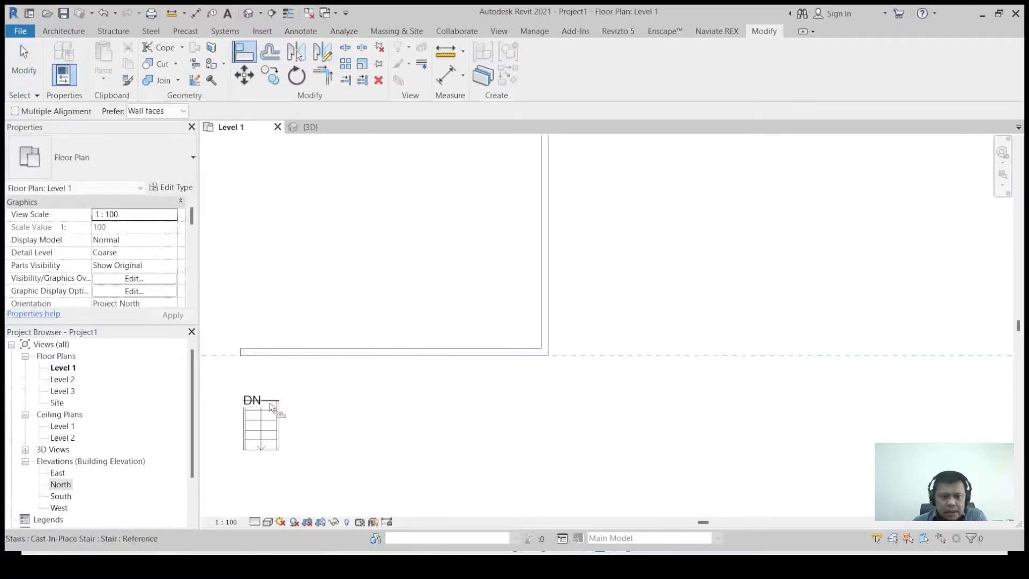
pyautogui.click(270, 406)
pyautogui.press('Escape')
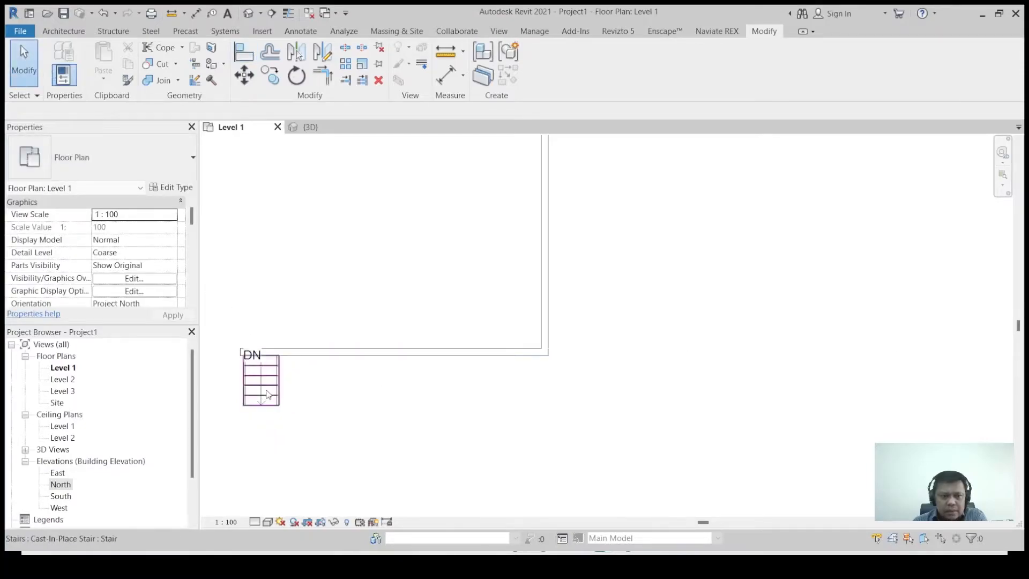
# Examine the aligned stair in edit mode and review its riser and tread dimensions.
pyautogui.click(268, 394)
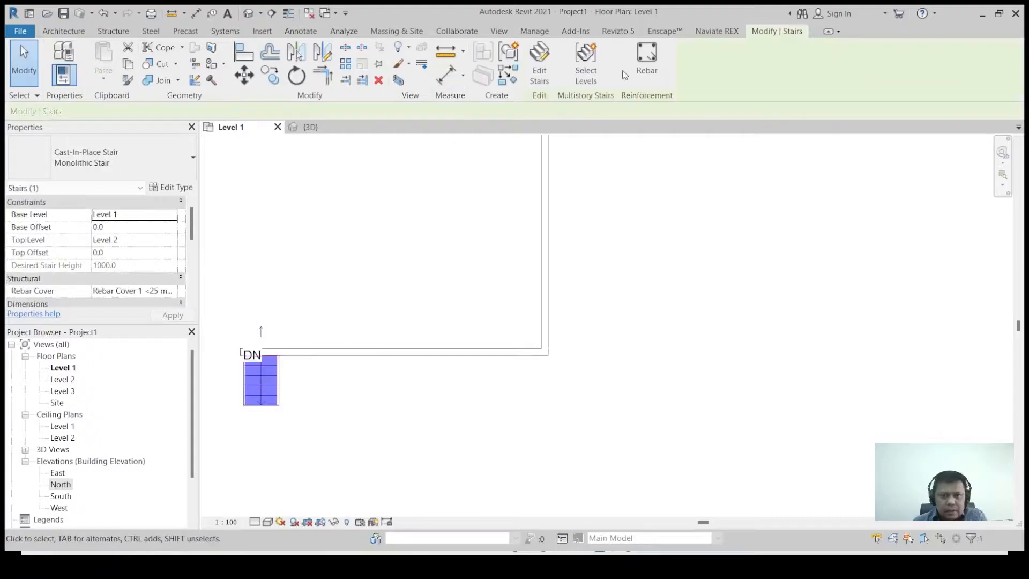
pyautogui.click(270, 368)
pyautogui.click(357, 426)
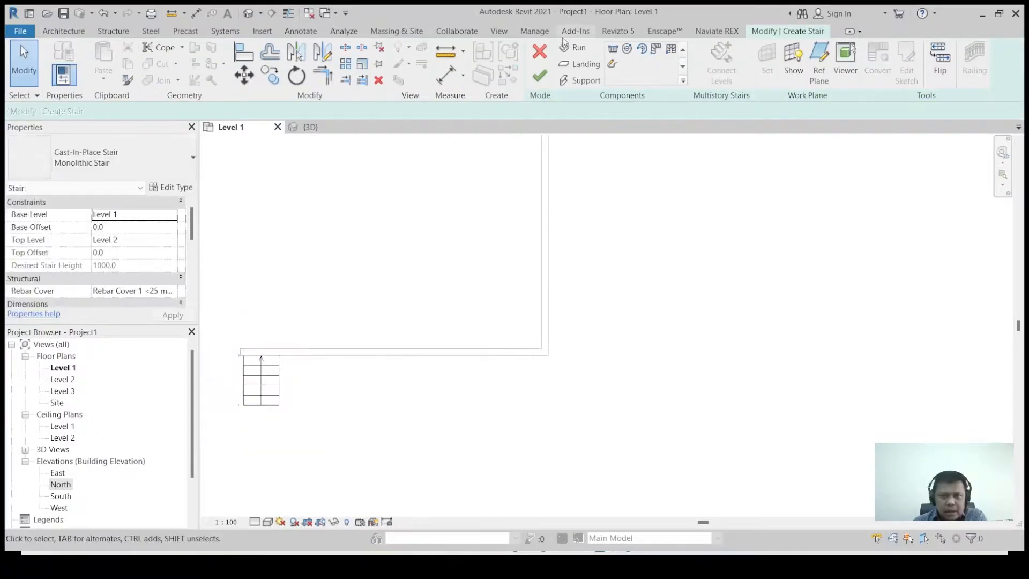
pyautogui.click(539, 75)
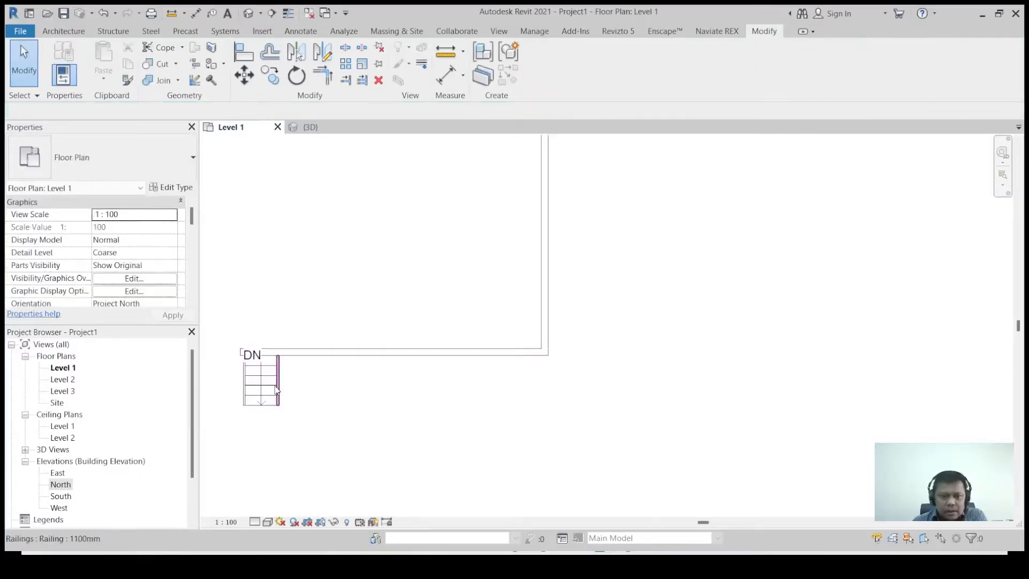
pyautogui.click(292, 378)
pyautogui.scroll(-2, 138, 261)
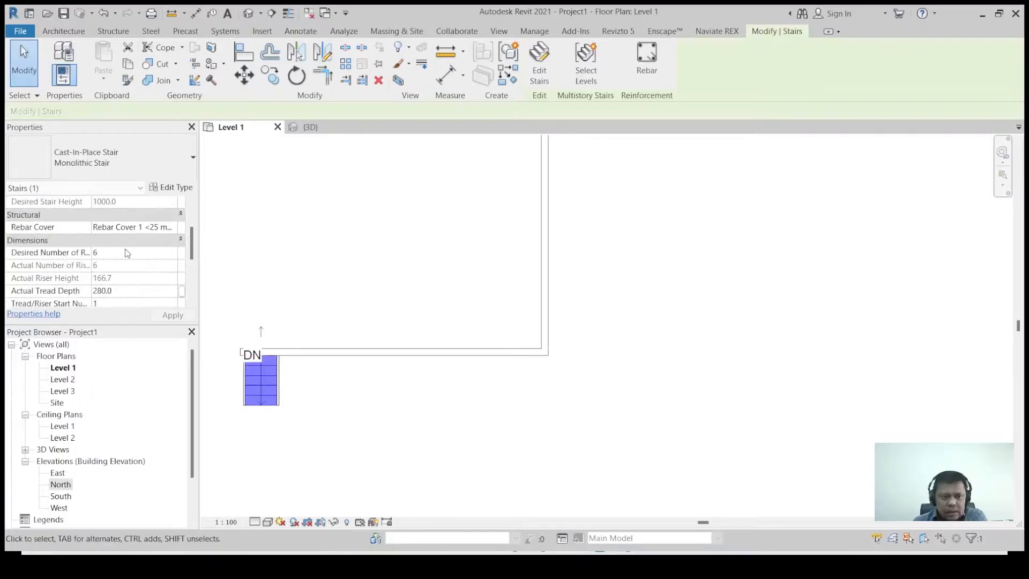
pyautogui.click(409, 393)
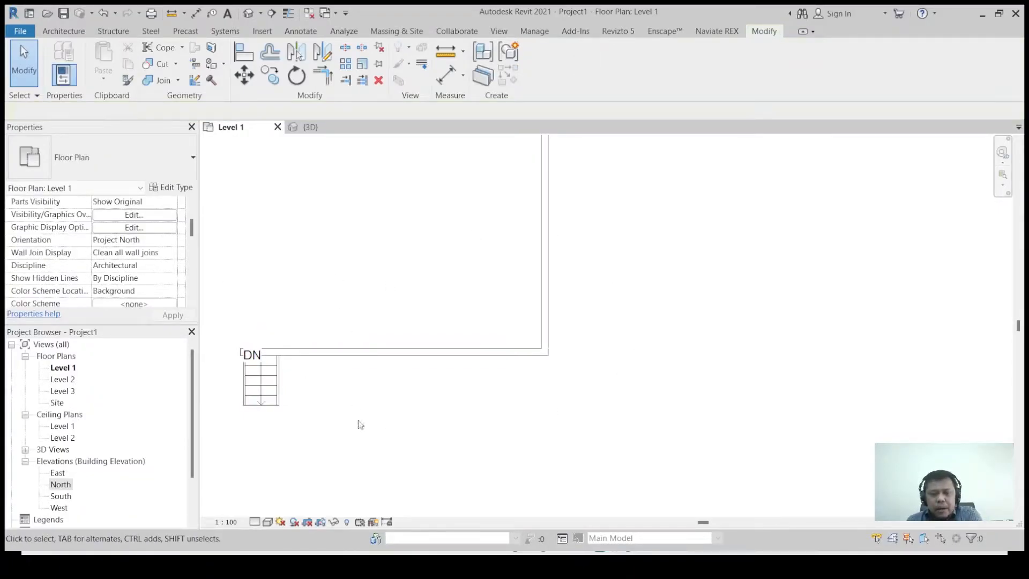
# Start a second stair with a sketched run and draw a vertical boundary line about 3300 mm down from the horizontal wall's outer face.
pyautogui.scroll(-1, 364, 399)
pyautogui.scroll(-1, 364, 399)
pyautogui.scroll(1, 330, 305)
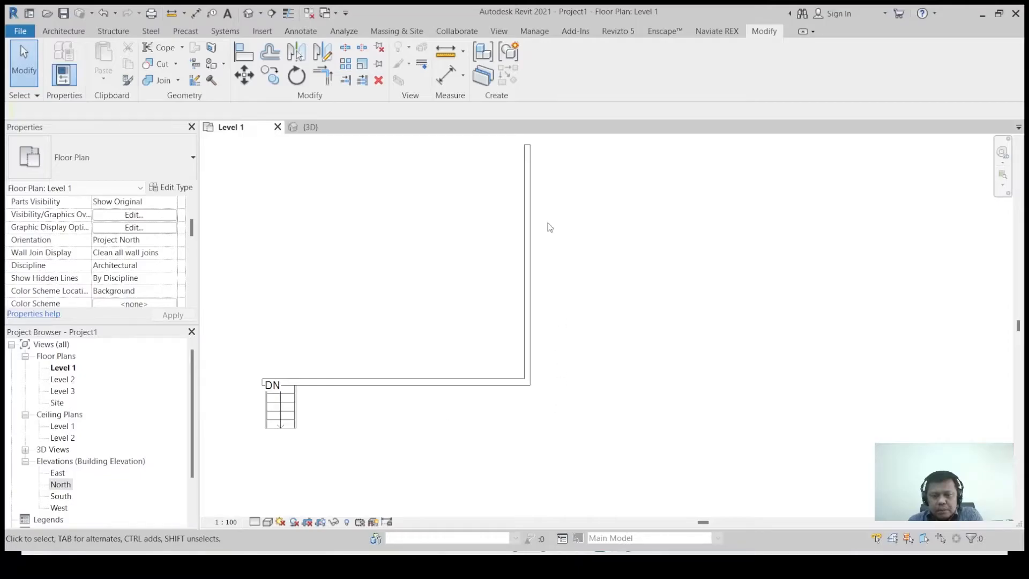
pyautogui.click(79, 33)
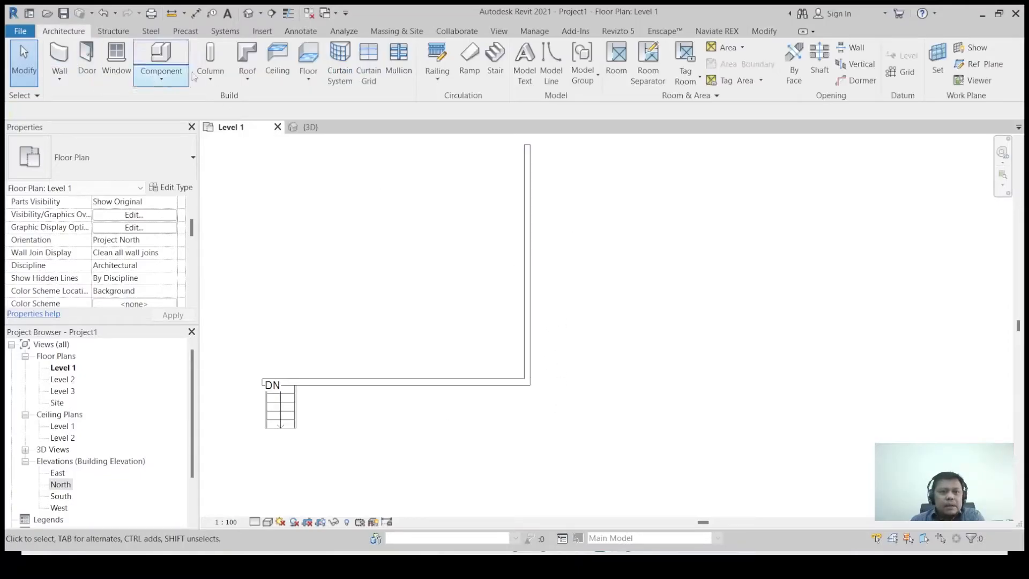
pyautogui.click(494, 69)
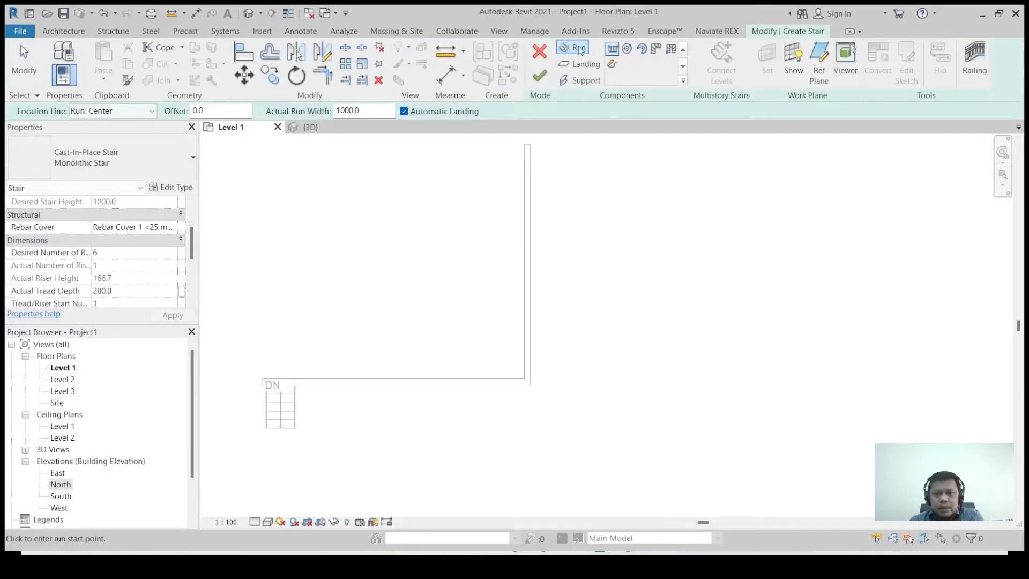
pyautogui.click(613, 65)
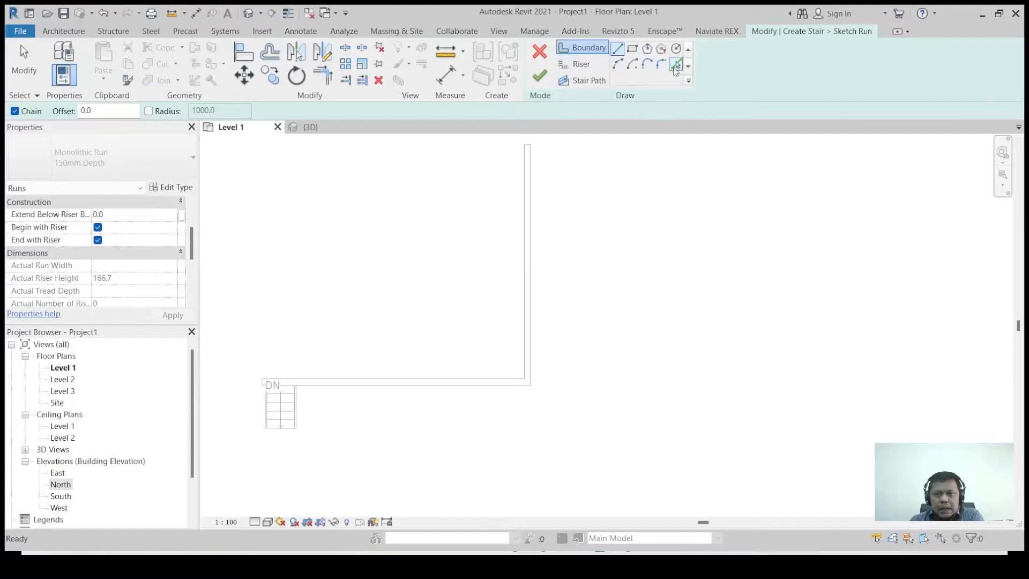
pyautogui.click(349, 384)
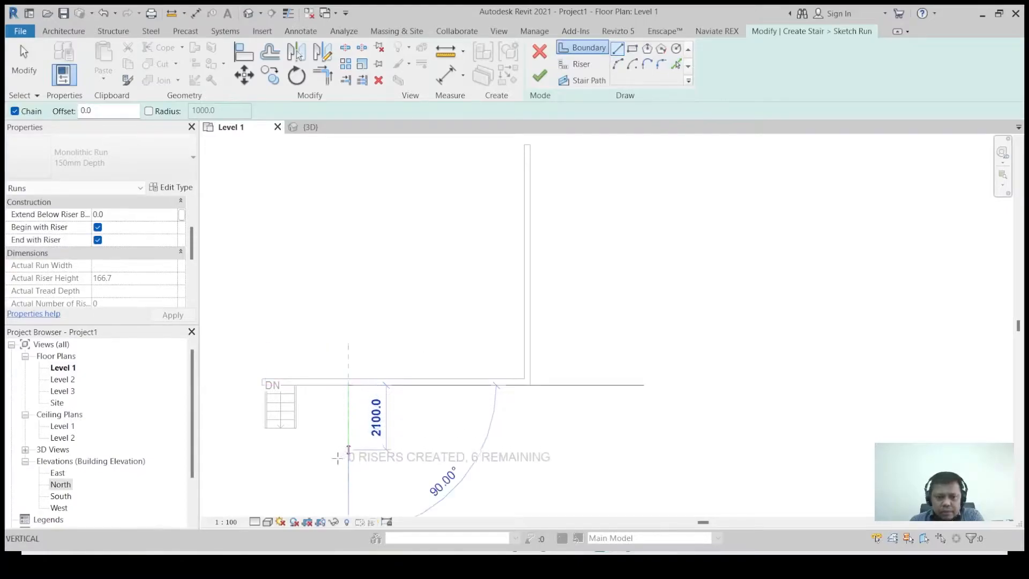
pyautogui.click(349, 486)
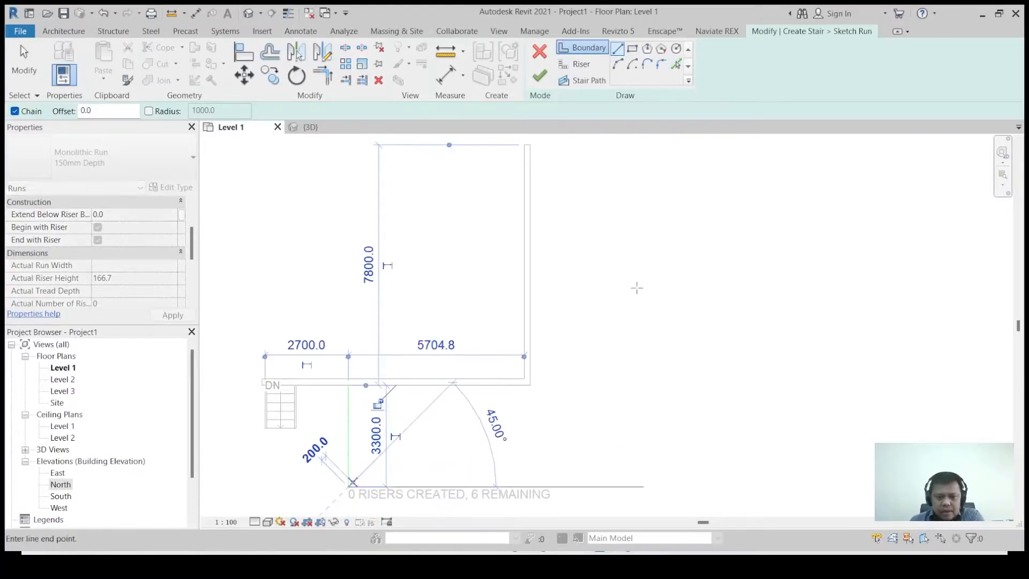
pyautogui.press('Escape')
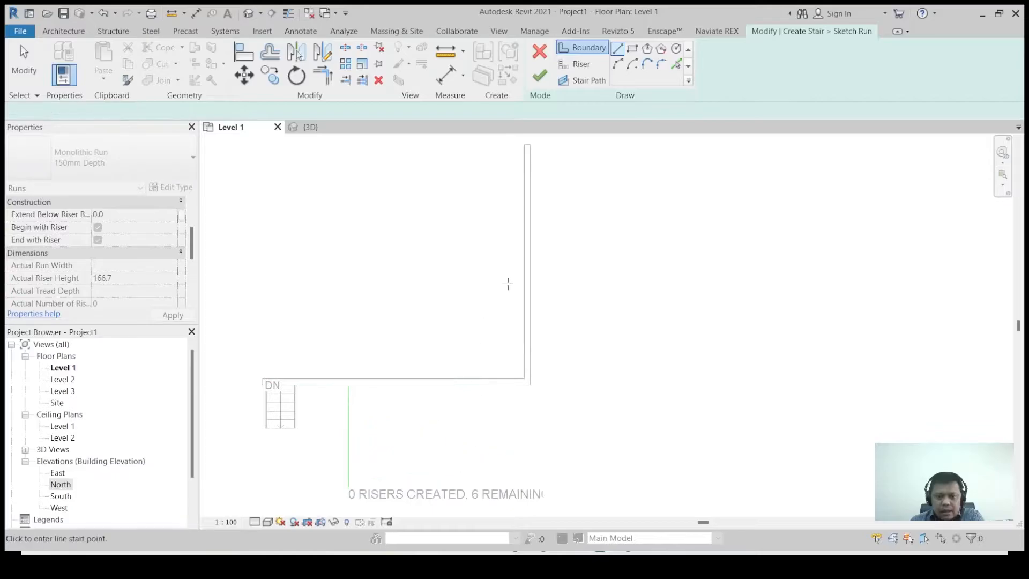
# Draw a second, horizontal boundary line extending outward from the vertical wall's outer face.
pyautogui.click(529, 242)
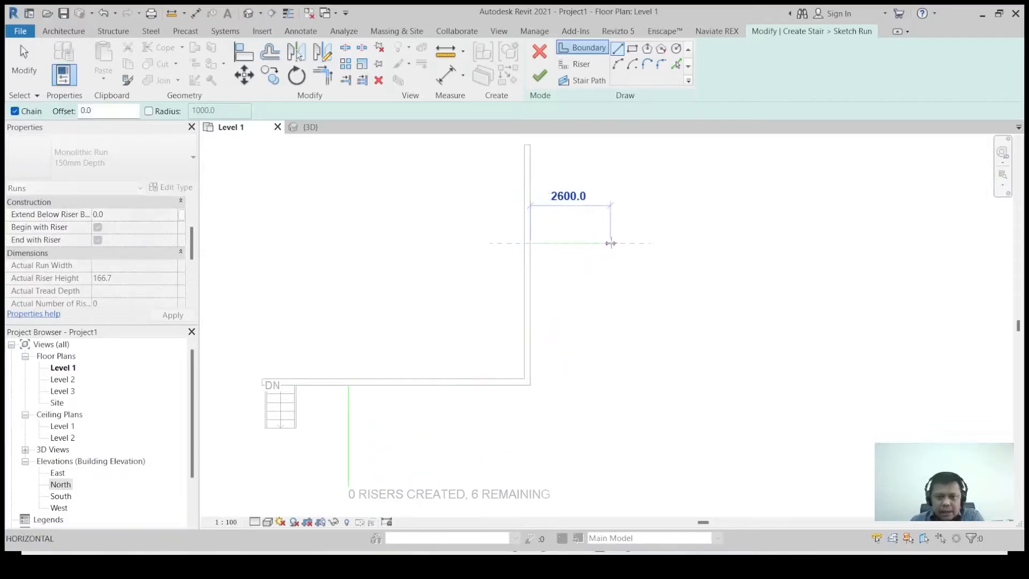
pyautogui.click(629, 242)
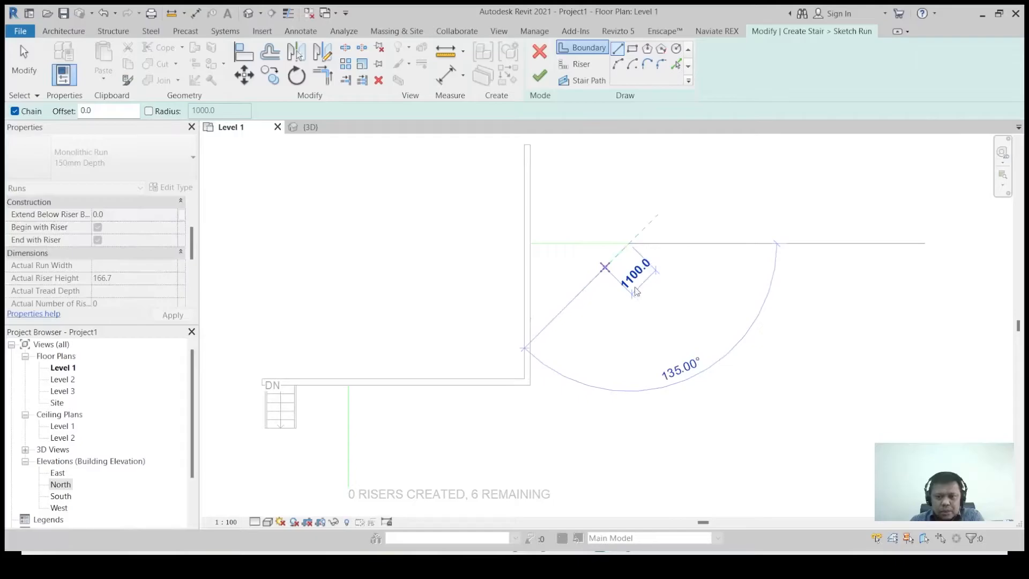
pyautogui.press('Escape')
# Add riser lines to the run sketch by picking the outer faces of the horizontal and vertical walls.
pyautogui.moveTo(480, 469); pyautogui.dragTo(482, 411, button='middle')
pyautogui.scroll(-1, 453, 427)
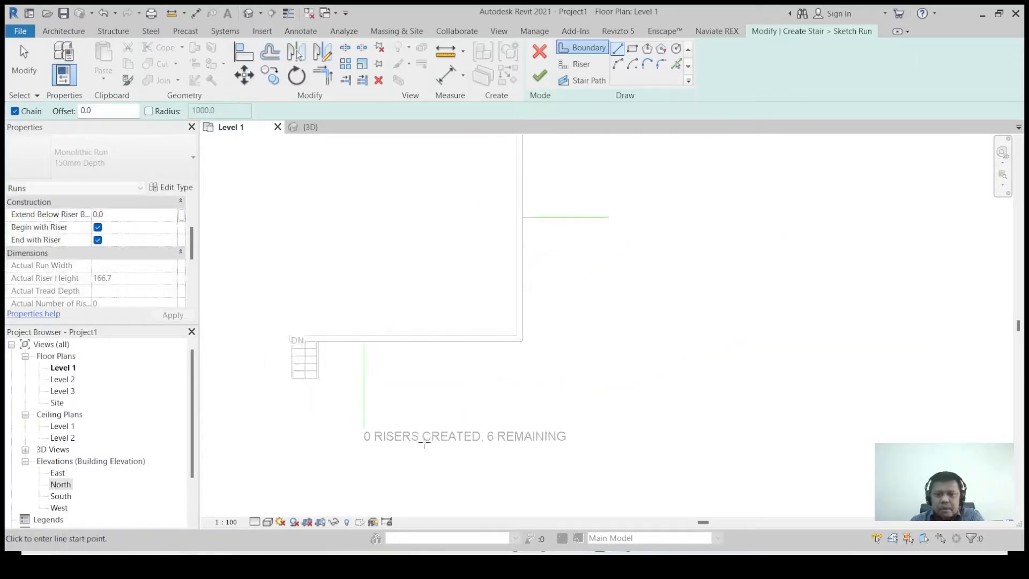
pyautogui.click(579, 67)
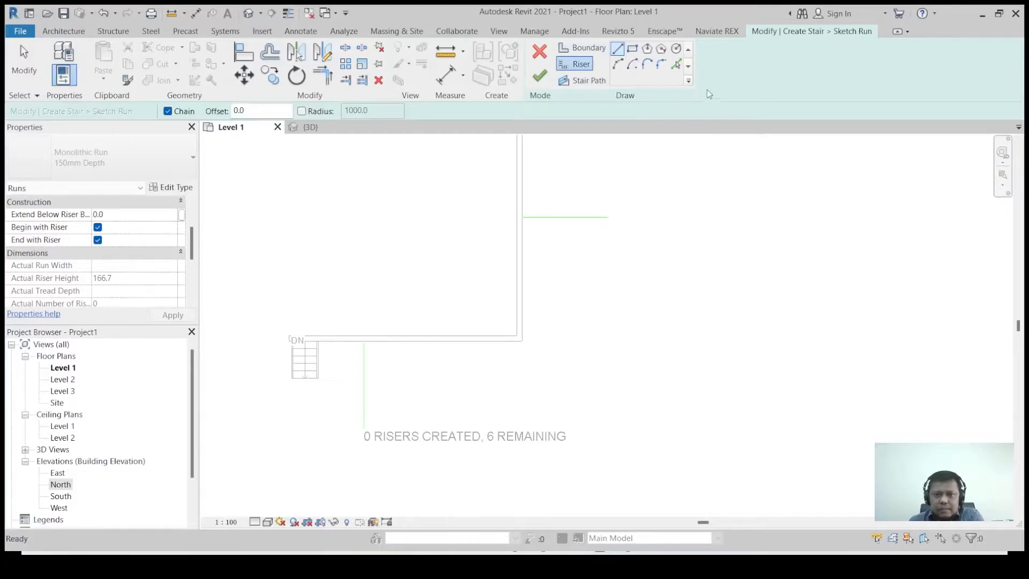
pyautogui.click(677, 66)
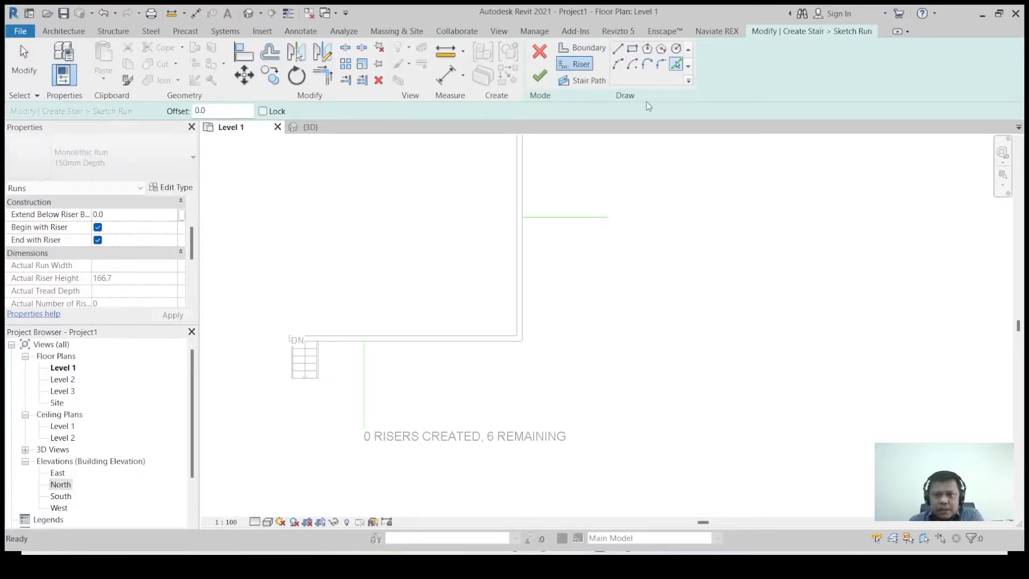
pyautogui.click(437, 350)
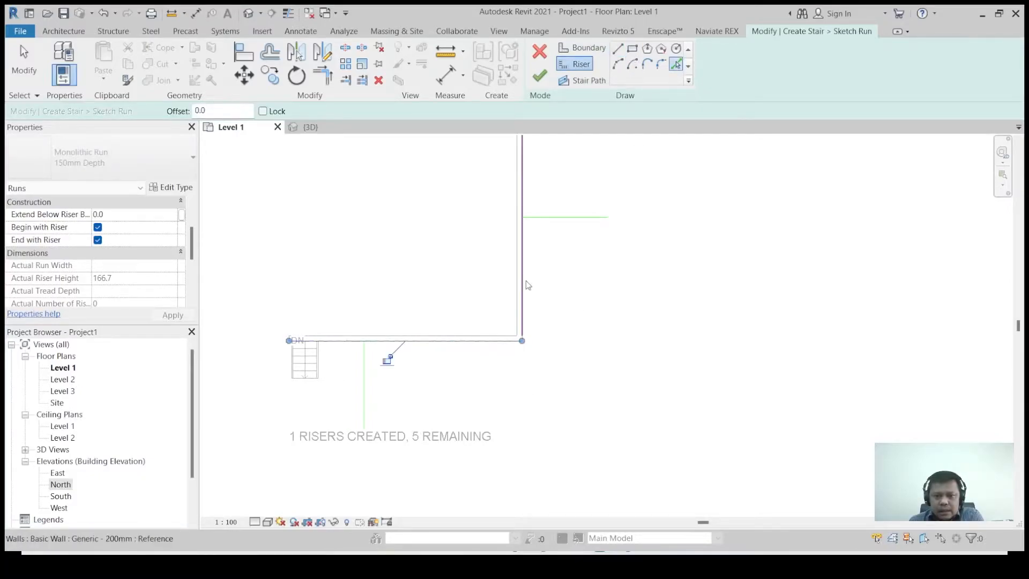
# Trim the riser lines along the wall faces so they end at the two boundary lines.
pyautogui.press('t')
pyautogui.press('r')
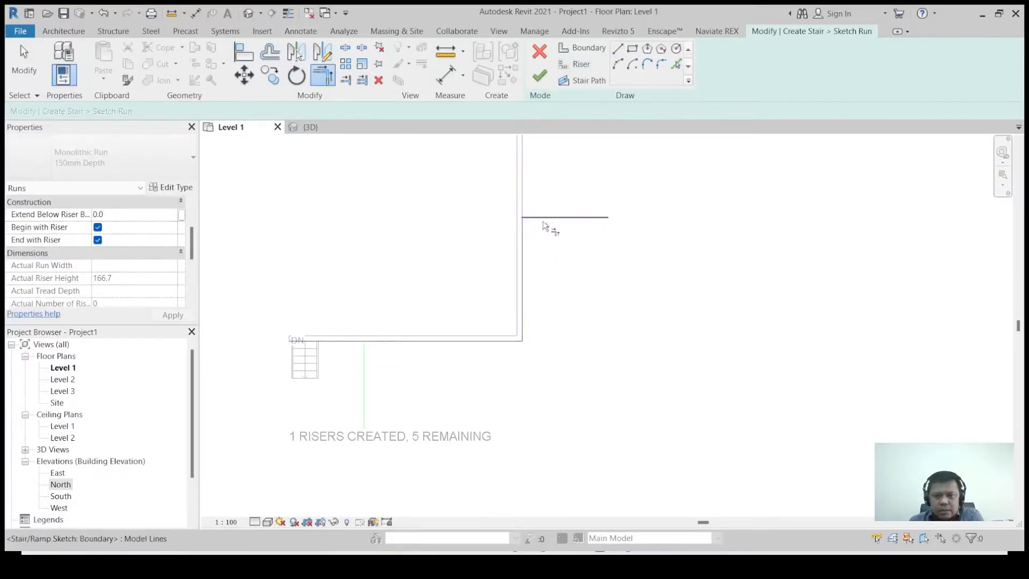
pyautogui.click(361, 358)
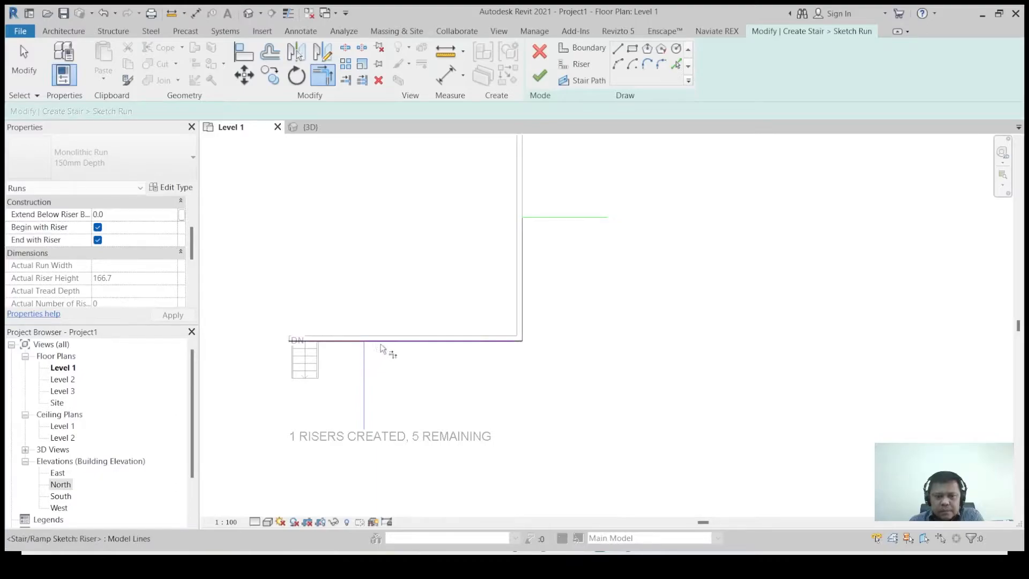
pyautogui.click(391, 343)
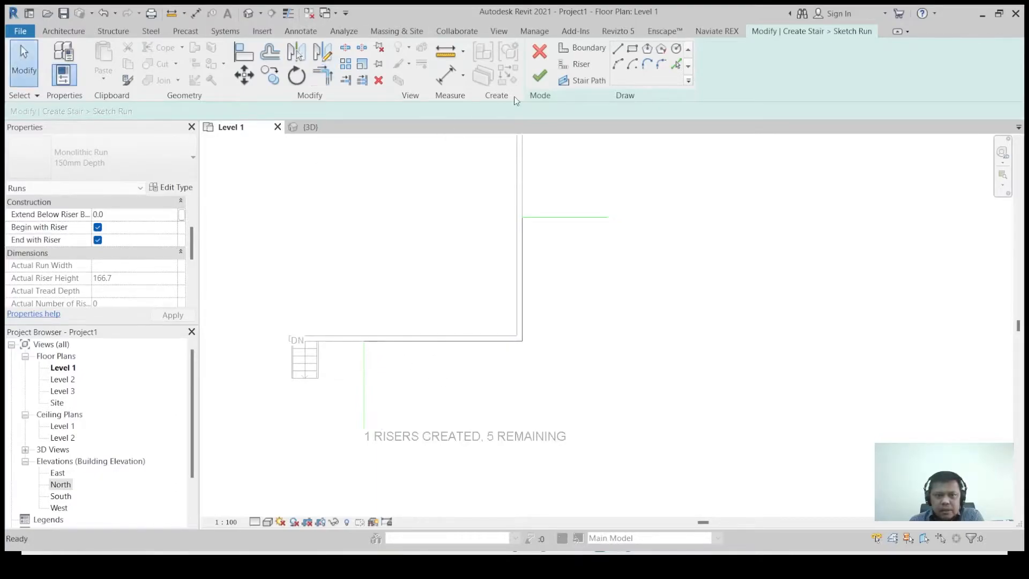
# Offset copies of the horizontal and vertical riser lines outward at 300 mm spacing until the run has six L-shaped risers.
pyautogui.click(576, 64)
pyautogui.click(280, 59)
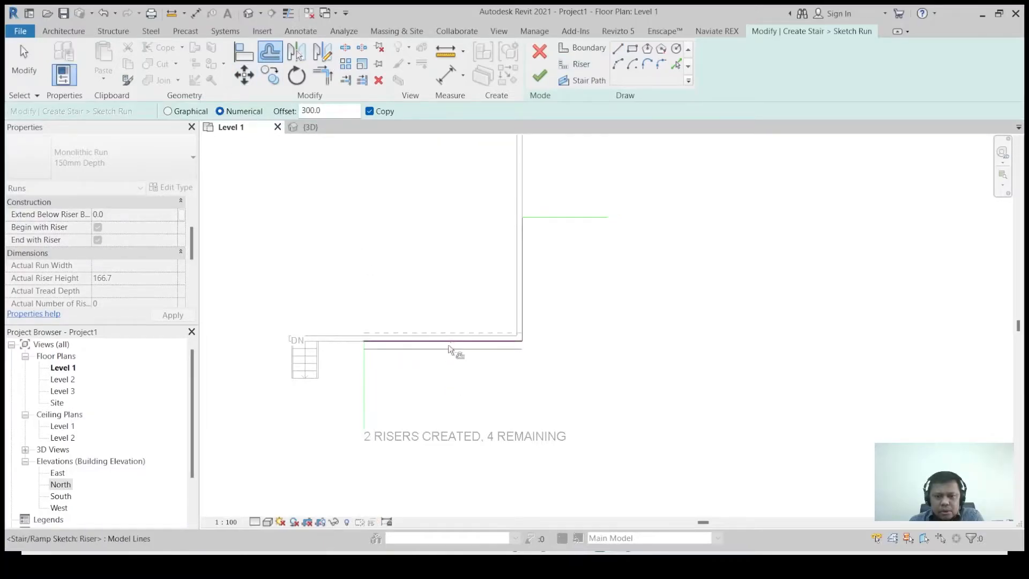
pyautogui.click(525, 270)
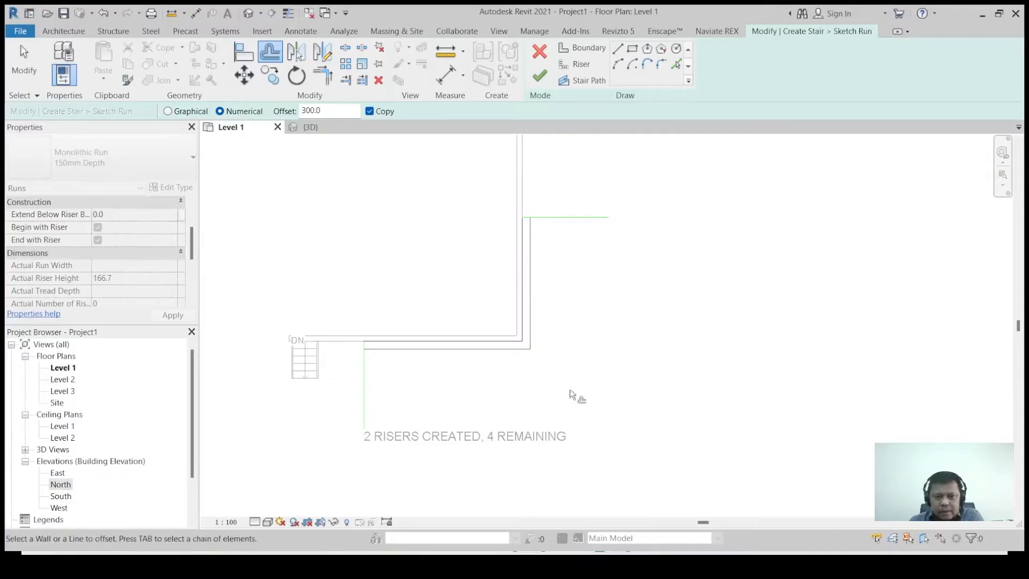
pyautogui.click(465, 356)
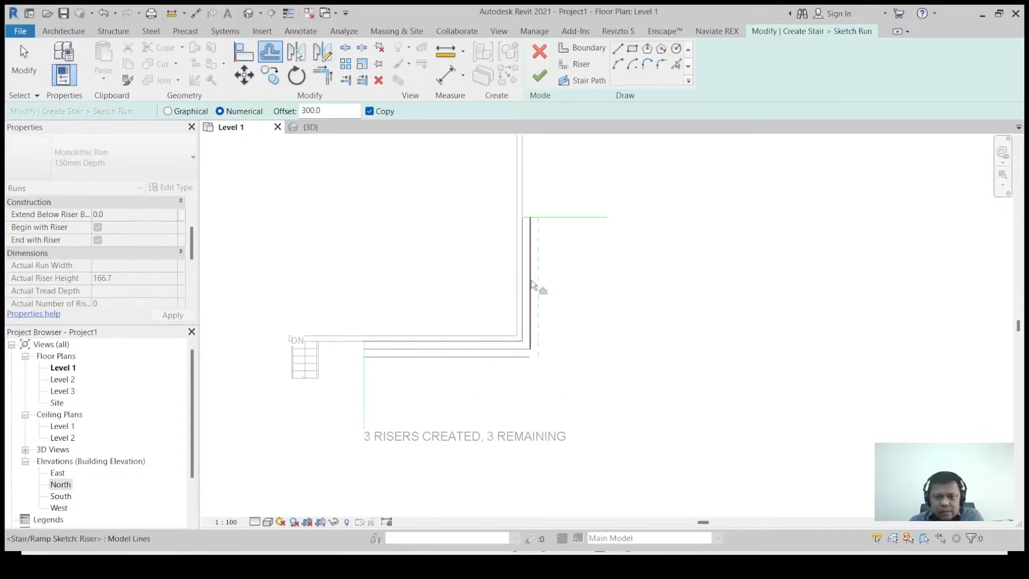
pyautogui.click(465, 356)
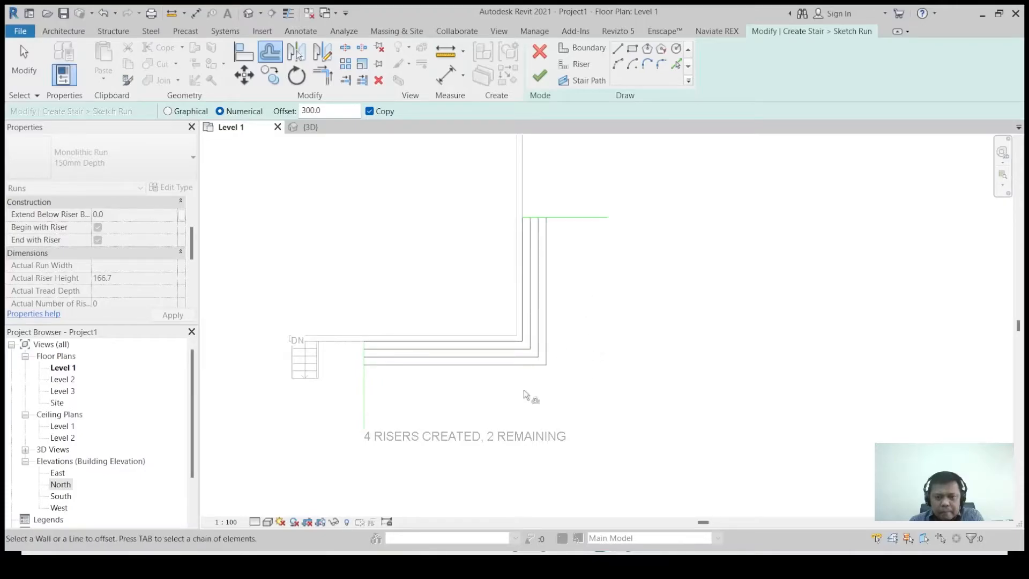
pyautogui.click(474, 365)
pyautogui.click(552, 305)
pyautogui.click(478, 376)
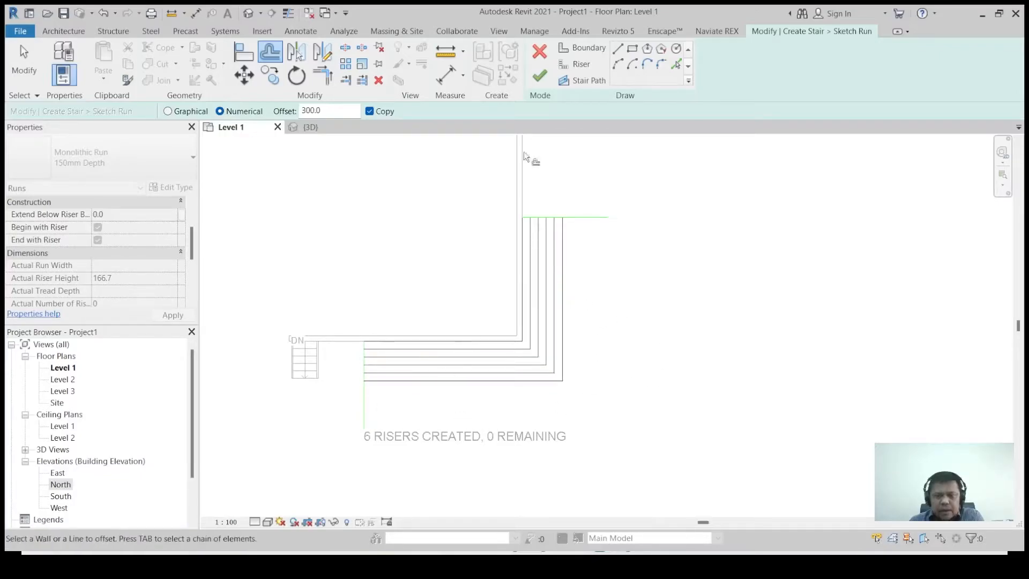
# Trim both boundary lines back to the outermost riser lines, and finish the run sketch and the stair.
pyautogui.click(322, 75)
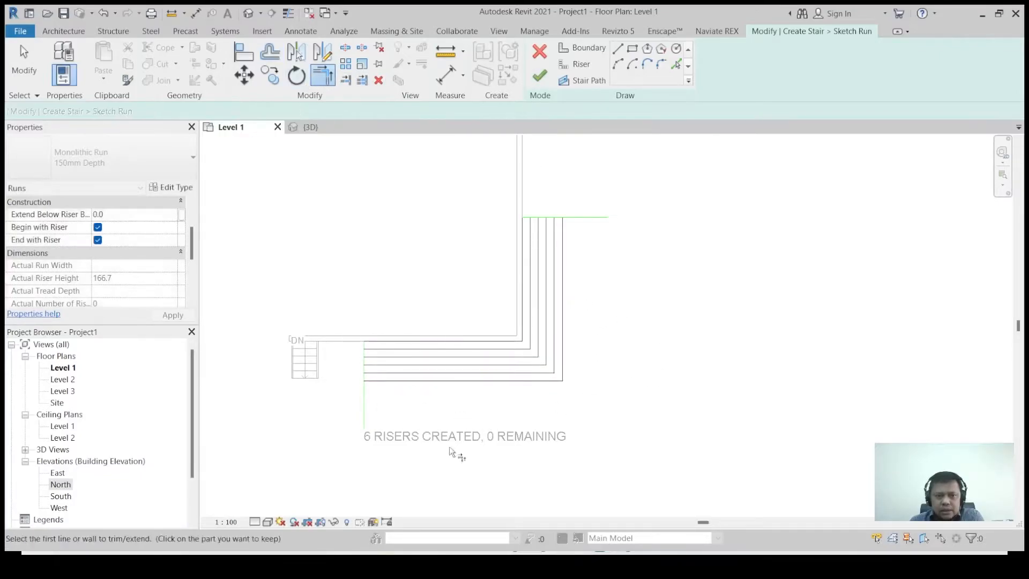
pyautogui.scroll(5, 574, 215)
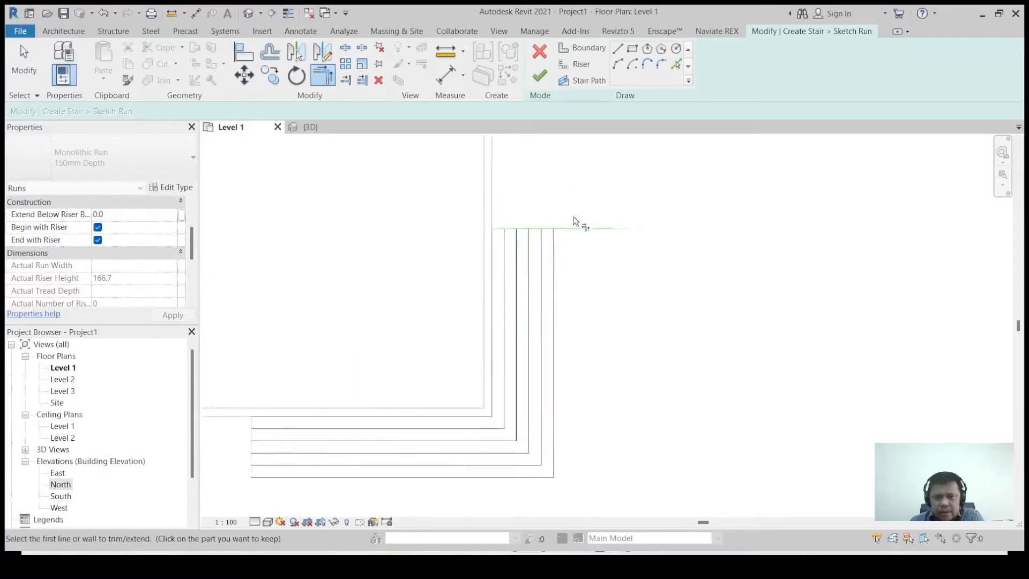
pyautogui.click(507, 226)
pyautogui.click(529, 239)
pyautogui.scroll(-5, 552, 214)
pyautogui.scroll(3, 321, 412)
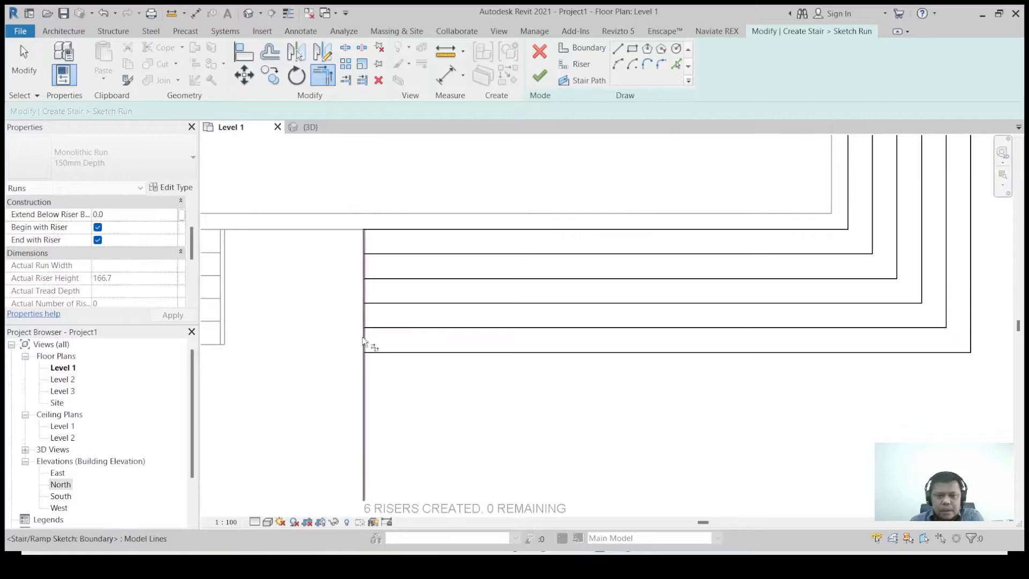
pyautogui.scroll(-3, 397, 364)
pyautogui.scroll(-1, 457, 436)
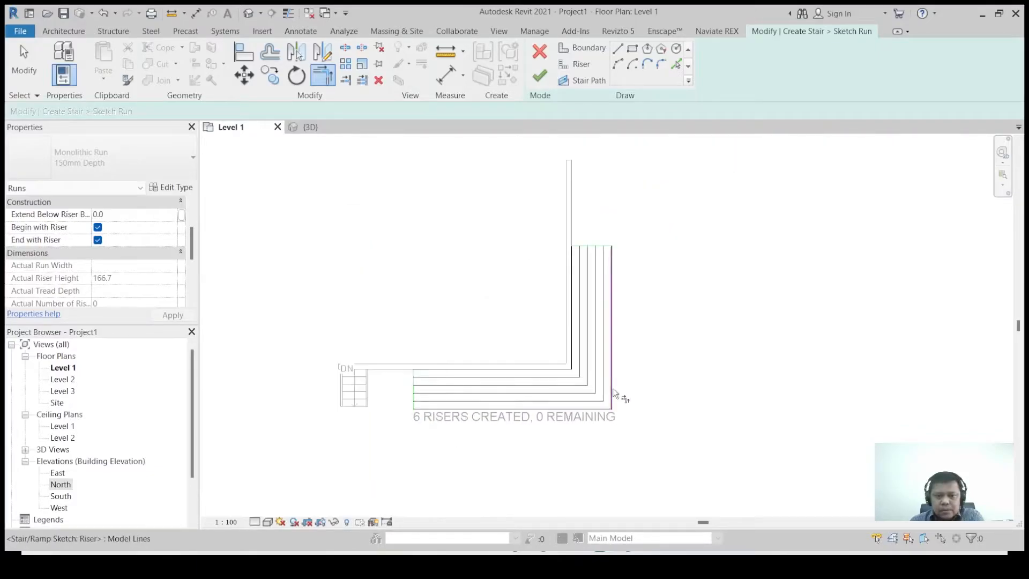
pyautogui.click(540, 77)
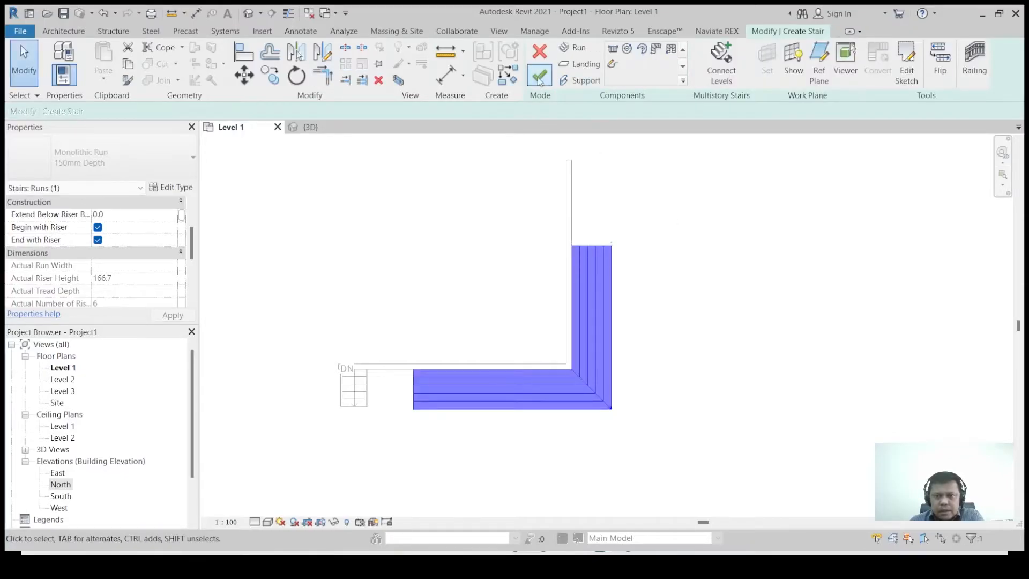
pyautogui.click(540, 78)
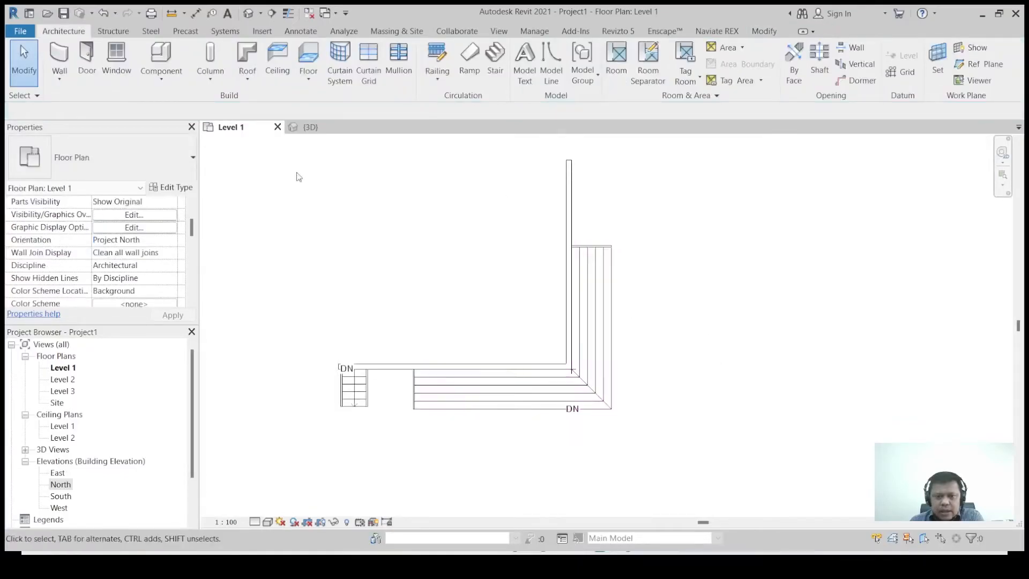
# Examine the corner stair in the 3D view to check which way its steps rise against the walls.
pyautogui.click(307, 132)
pyautogui.scroll(-3, 620, 349)
pyautogui.scroll(3, 466, 389)
pyautogui.scroll(4, 632, 328)
pyautogui.scroll(-3, 535, 317)
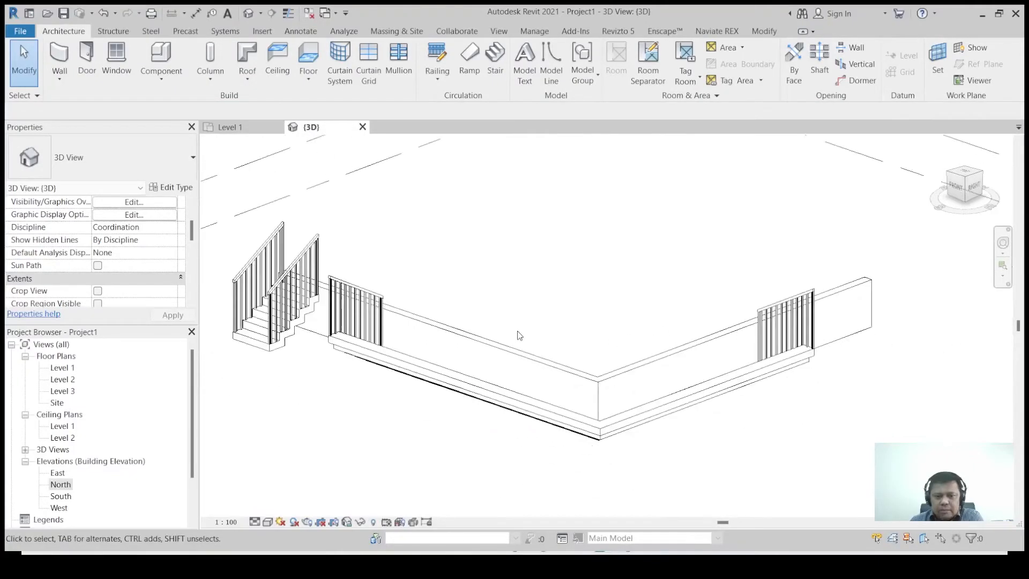
pyautogui.keyDown('shift'); pyautogui.moveTo(665, 448); pyautogui.dragTo(580, 342, button='middle'); pyautogui.keyUp('shift')
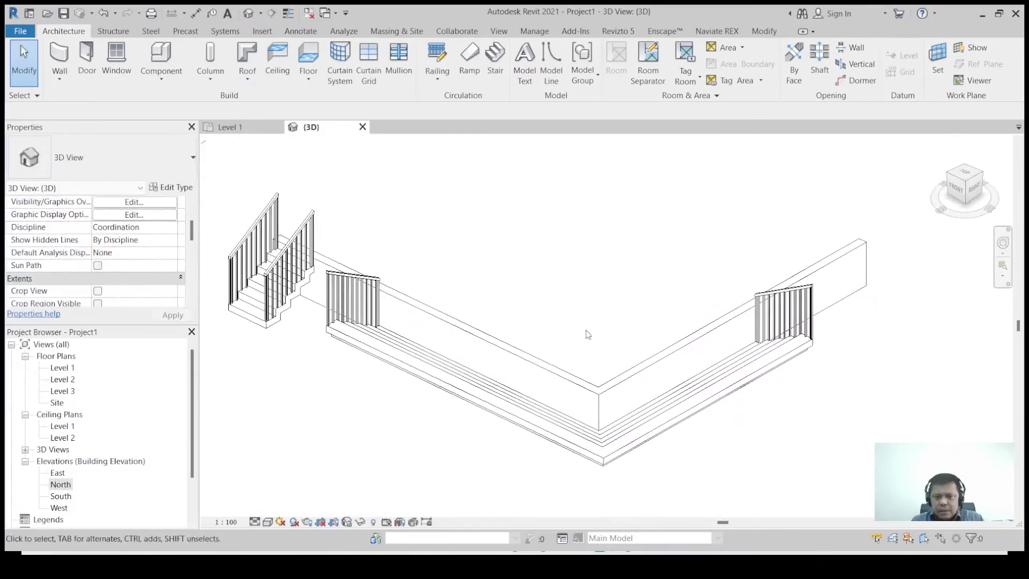
pyautogui.scroll(-2, 589, 375)
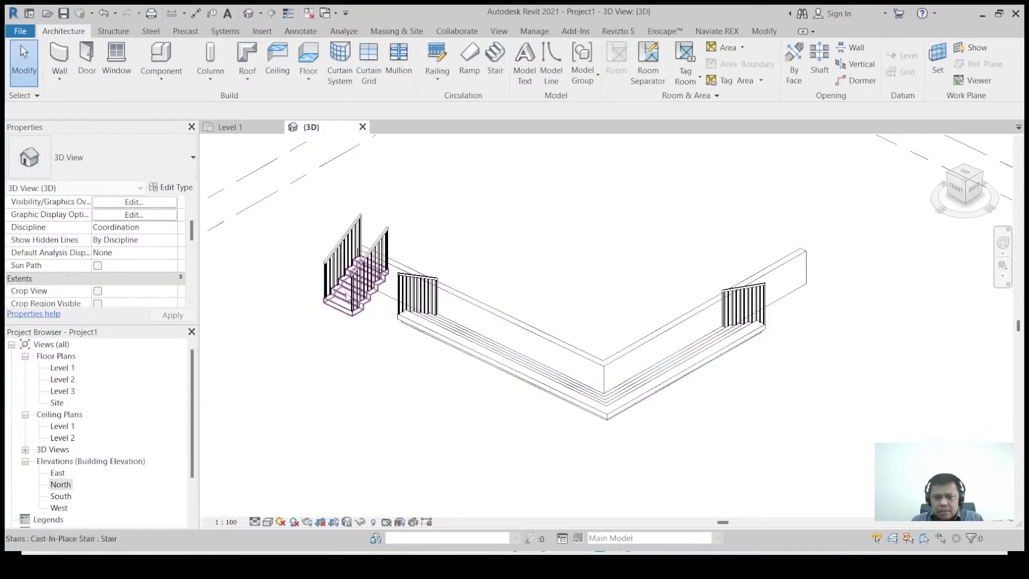
# Edit the L-shaped corner stair in the Level 1 plan, flip its run direction, and finish the stair.
pyautogui.click(230, 129)
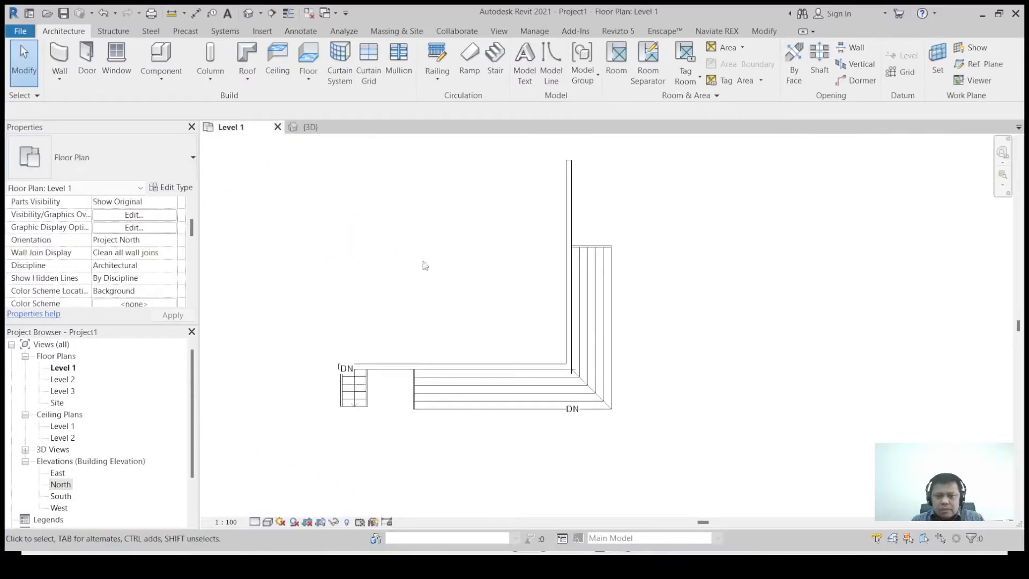
pyautogui.click(570, 388)
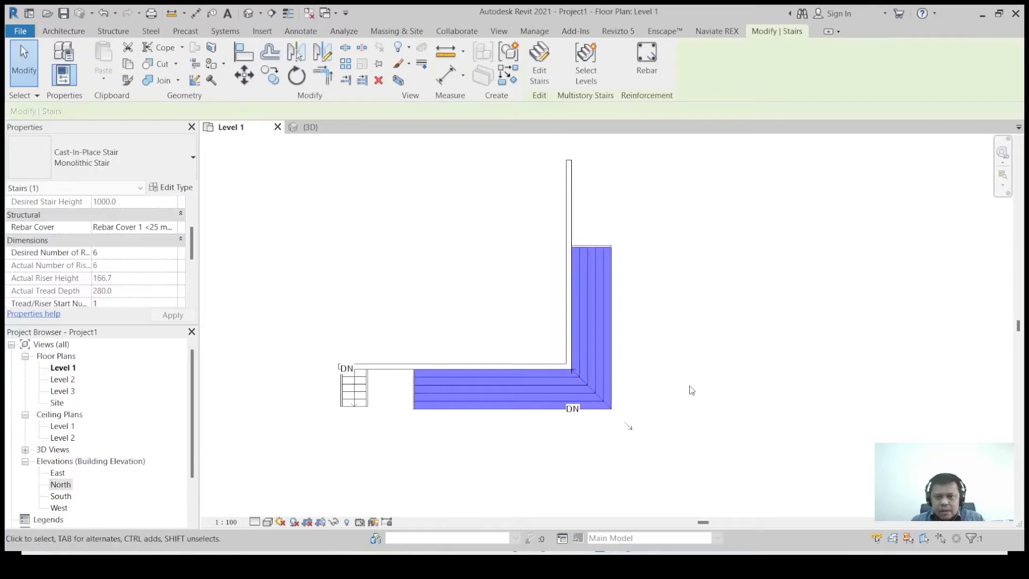
pyautogui.click(538, 60)
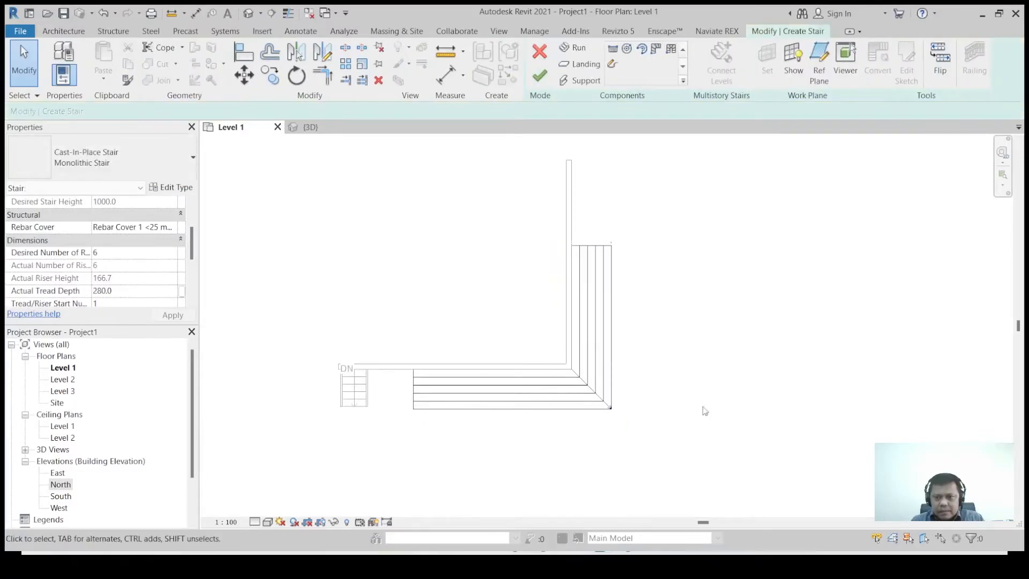
pyautogui.click(571, 384)
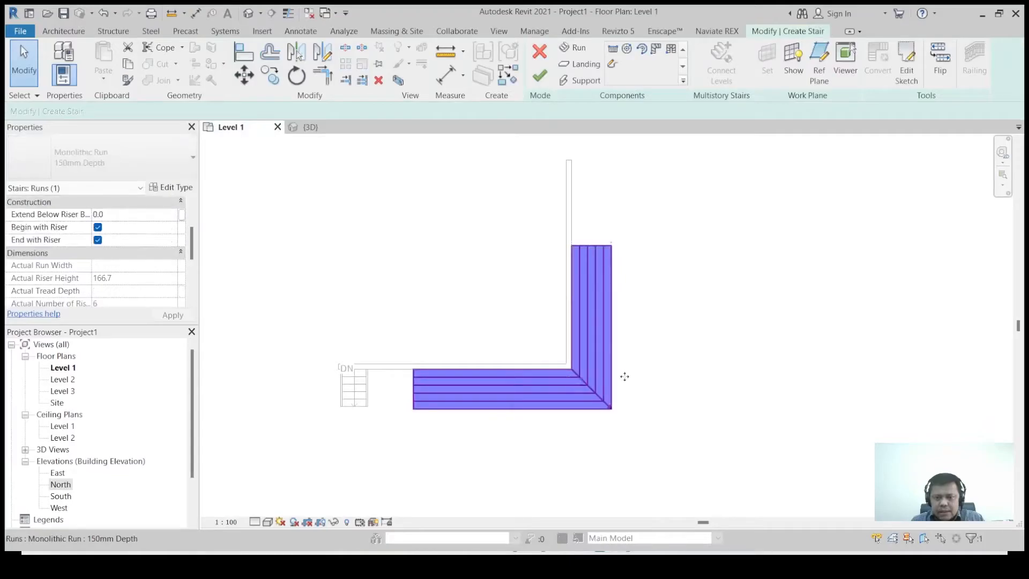
pyautogui.click(940, 75)
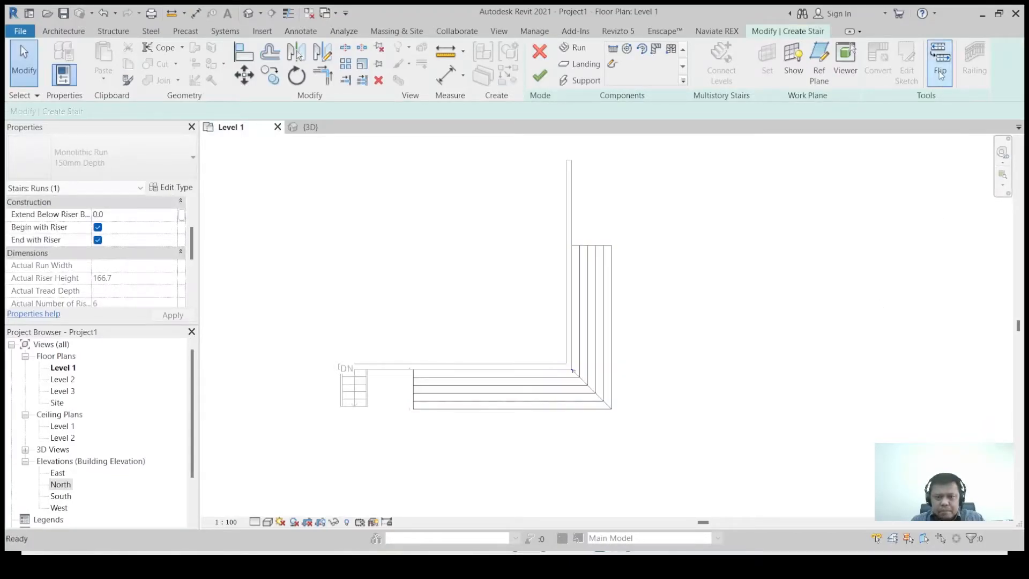
pyautogui.click(541, 77)
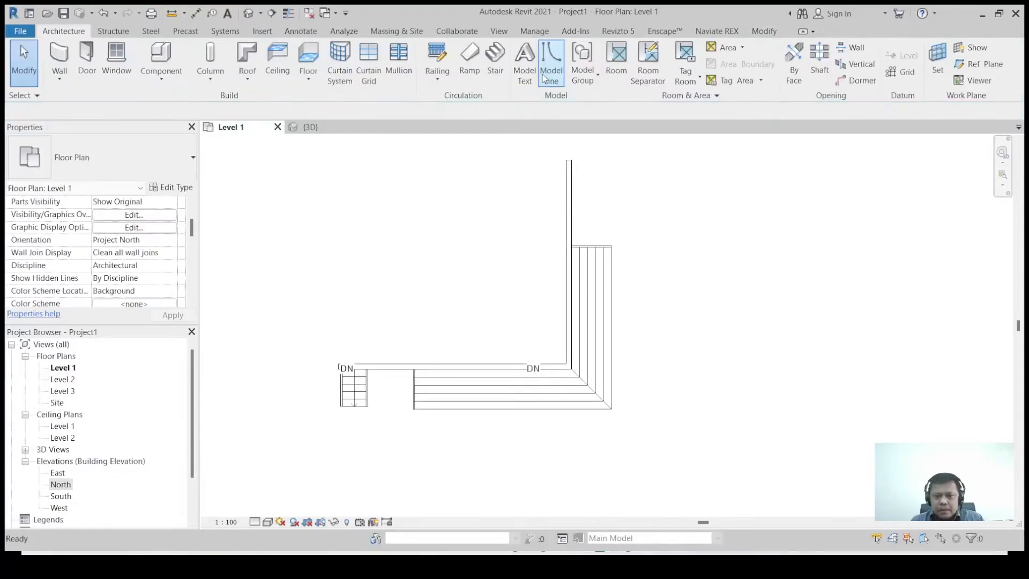
# Inspect the flipped corner stair and its railings in the 3D view from several angles.
pyautogui.click(310, 127)
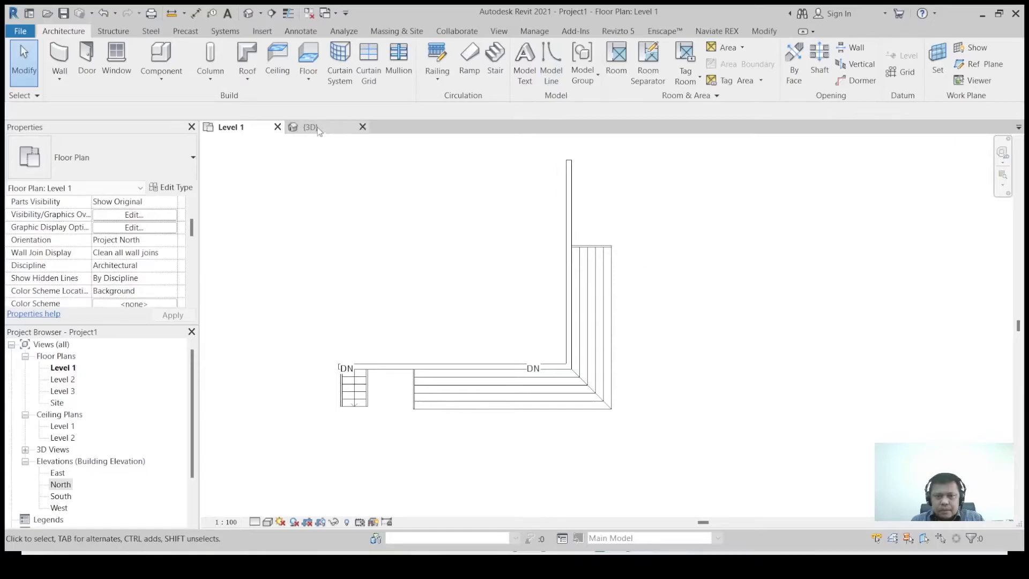
pyautogui.keyDown('shift'); pyautogui.moveTo(719, 469); pyautogui.dragTo(741, 462, button='middle'); pyautogui.keyUp('shift')
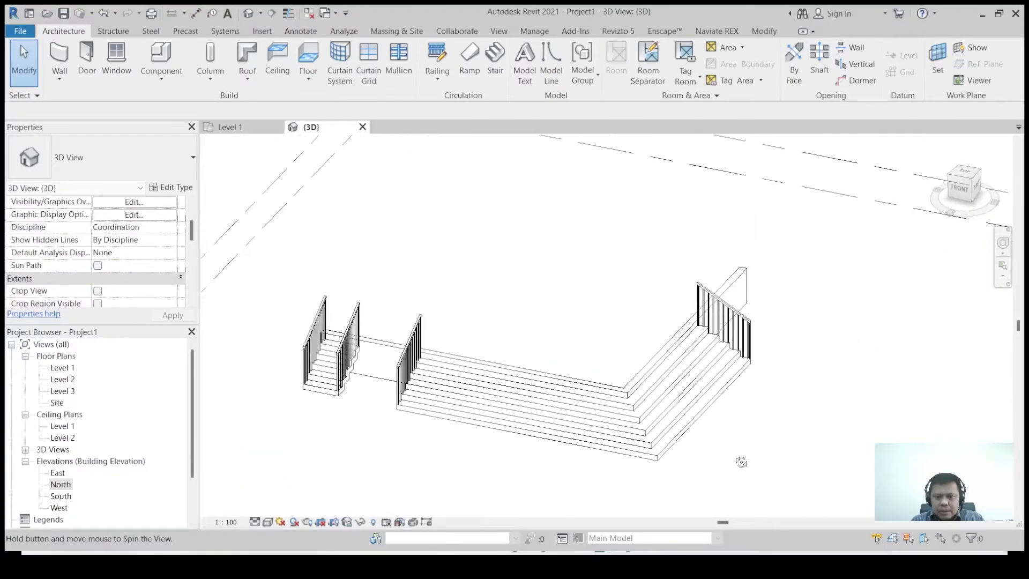
pyautogui.keyDown('shift'); pyautogui.moveTo(420, 487); pyautogui.dragTo(574, 367, button='middle'); pyautogui.keyUp('shift')
pyautogui.scroll(-3, 536, 332)
pyautogui.scroll(2, 625, 391)
pyautogui.scroll(2, 476, 342)
pyautogui.scroll(-1, 413, 333)
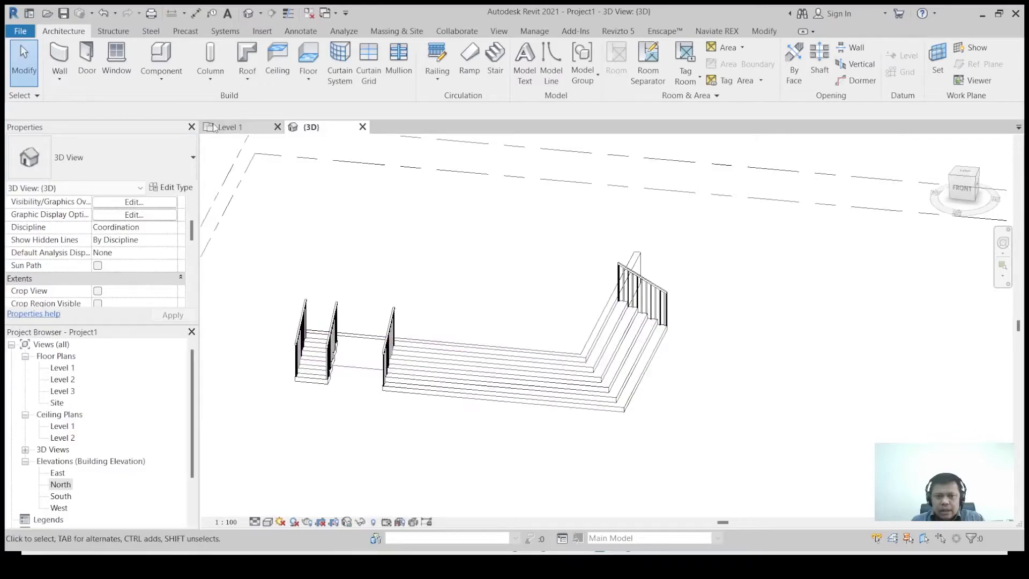
# In the Level 1 plan, draw a 4800 mm horizontal wall beyond the corner stair and a 4500 mm wall upward from its far end.
pyautogui.click(247, 126)
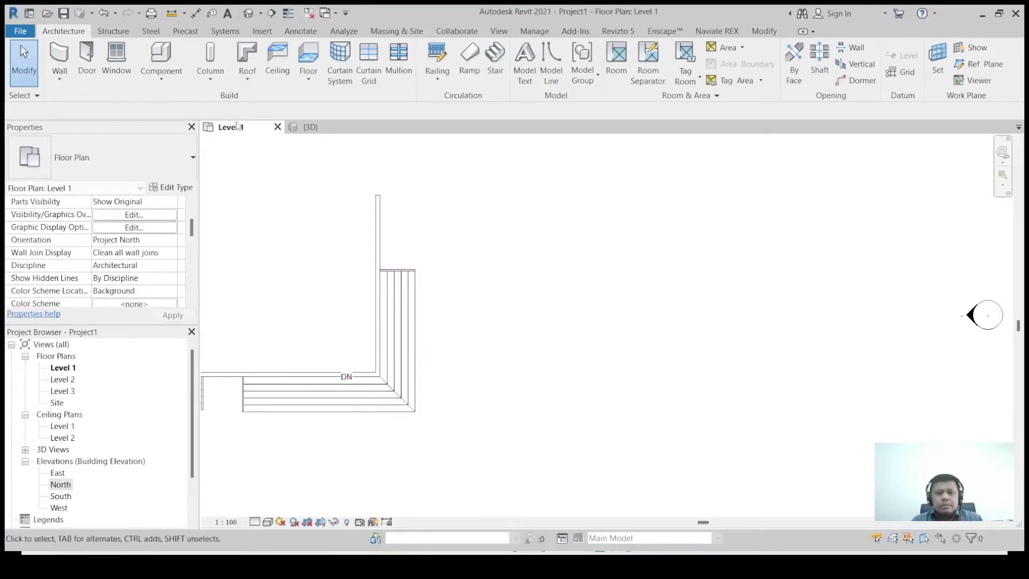
pyautogui.click(59, 59)
pyautogui.click(504, 389)
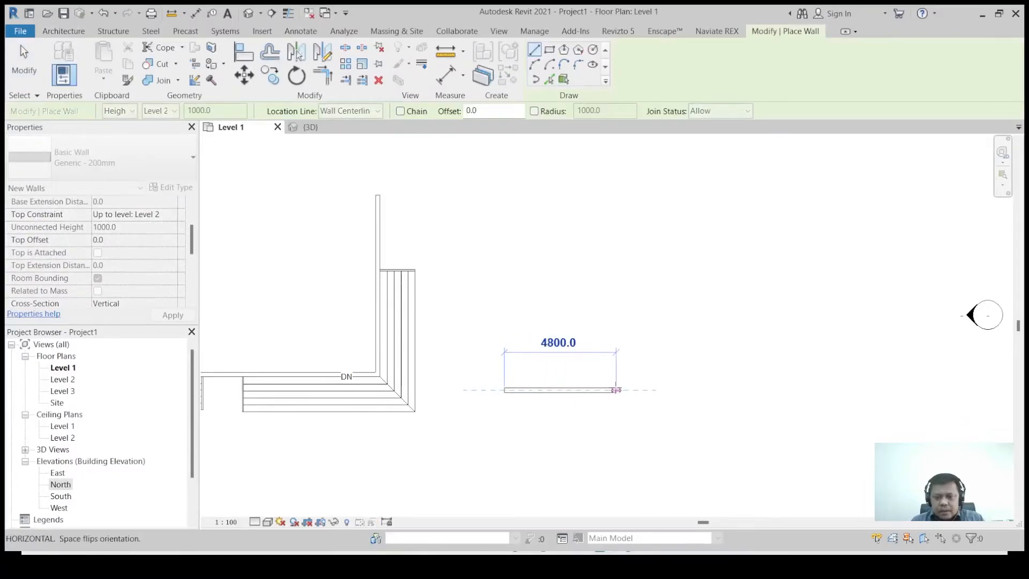
pyautogui.click(615, 390)
pyautogui.click(616, 390)
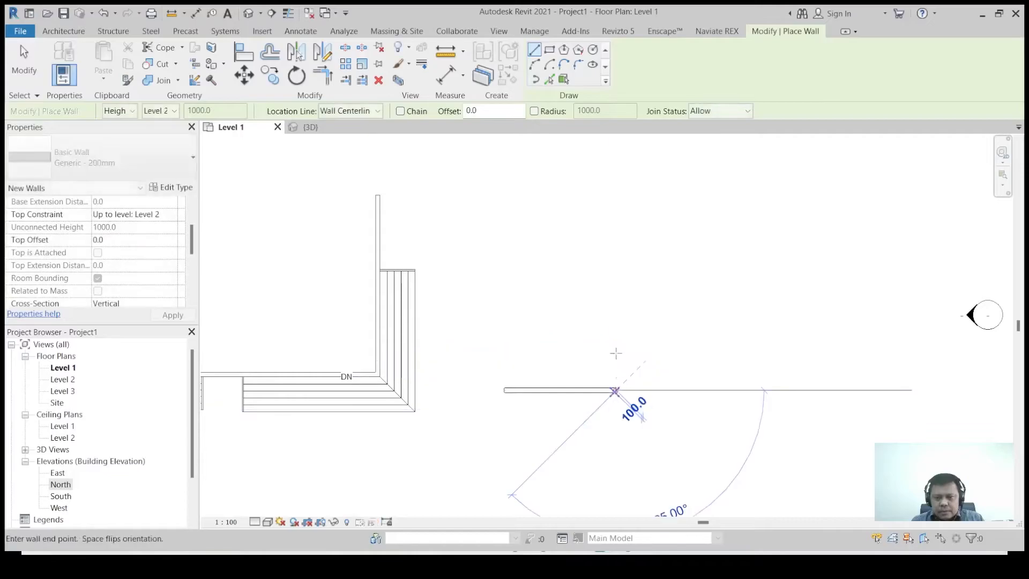
pyautogui.click(616, 284)
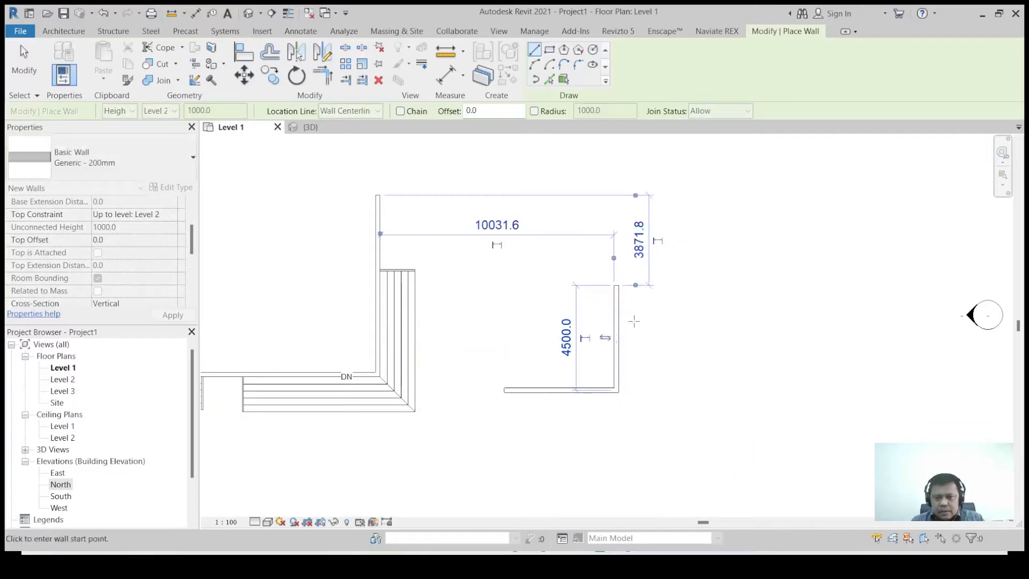
# Complete the U-shaped wall recess with a horizontal wall about 4800 mm long, a matching downward wall, and an outward wall about 4600 mm long.
pyautogui.click(616, 284)
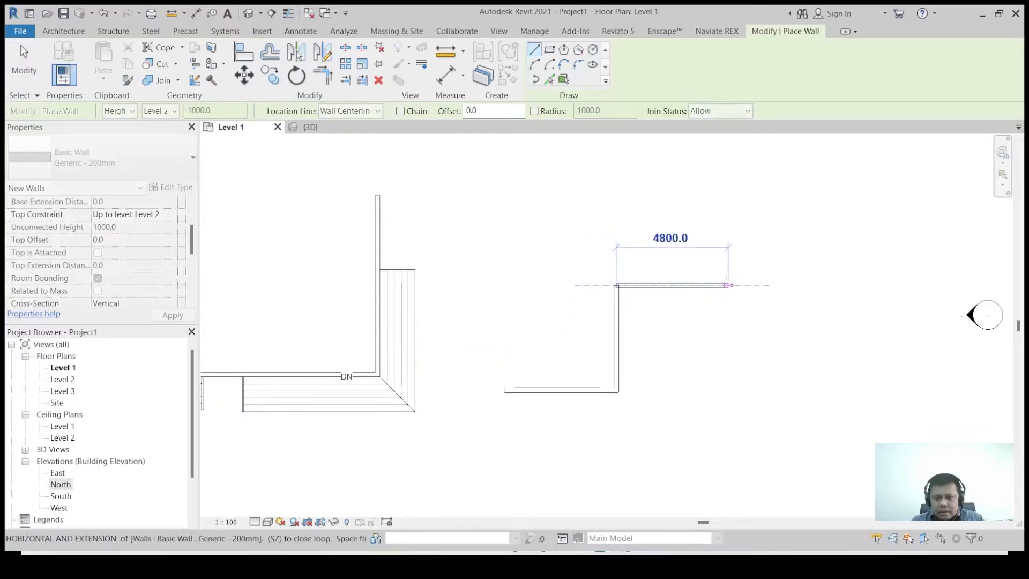
pyautogui.click(725, 285)
pyautogui.click(725, 284)
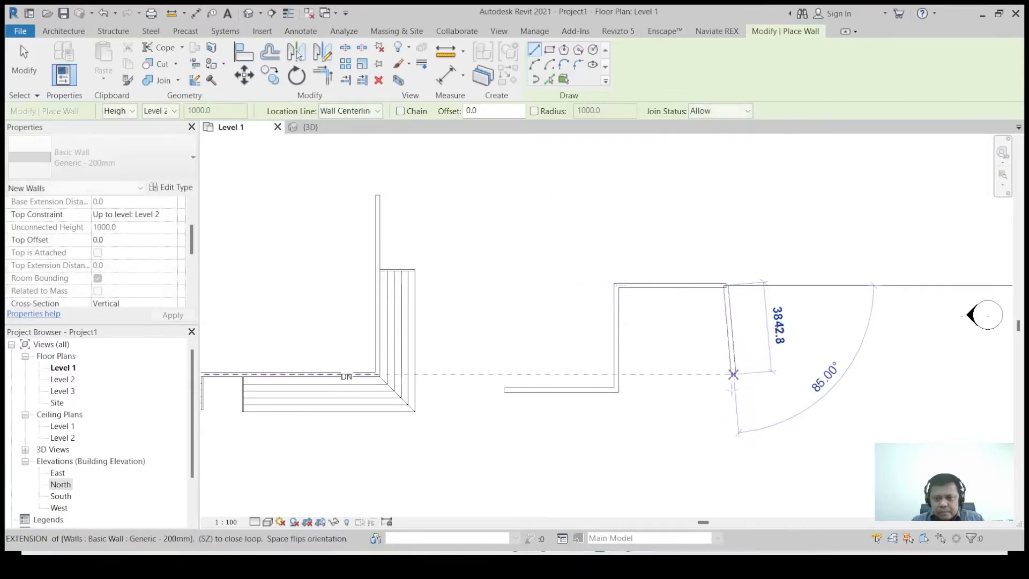
pyautogui.click(725, 390)
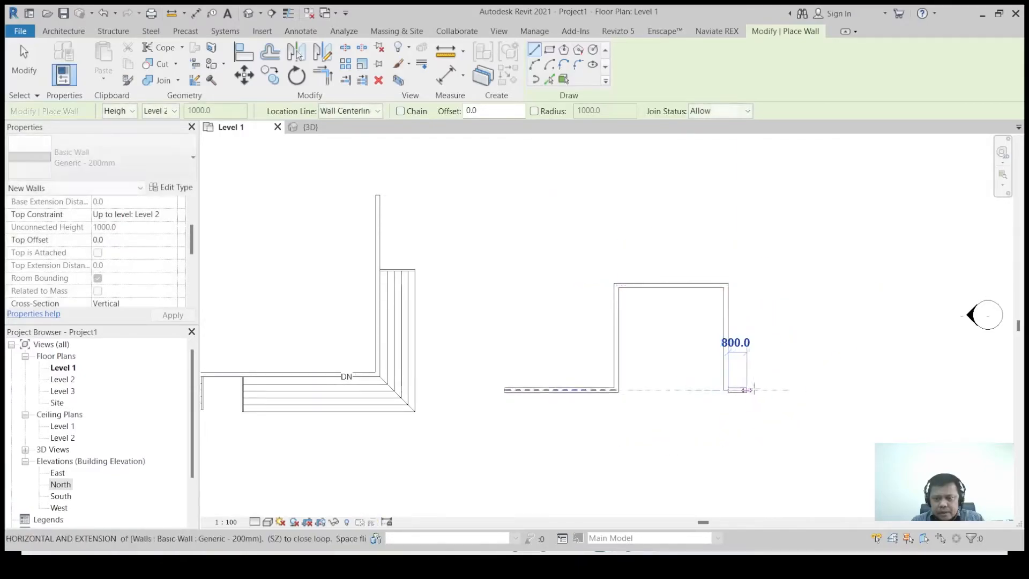
pyautogui.click(833, 389)
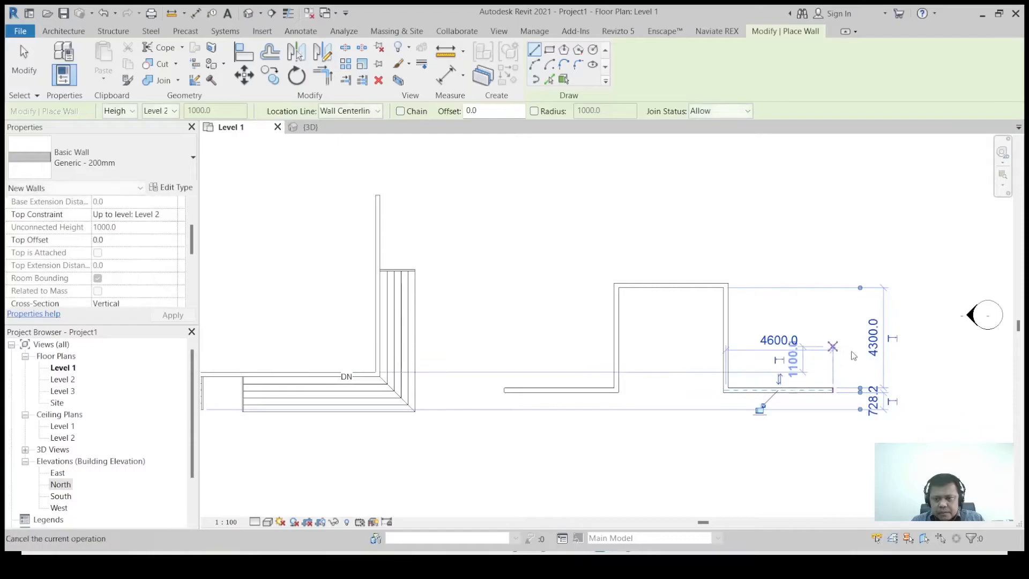
pyautogui.press('Escape')
pyautogui.press('Escape')
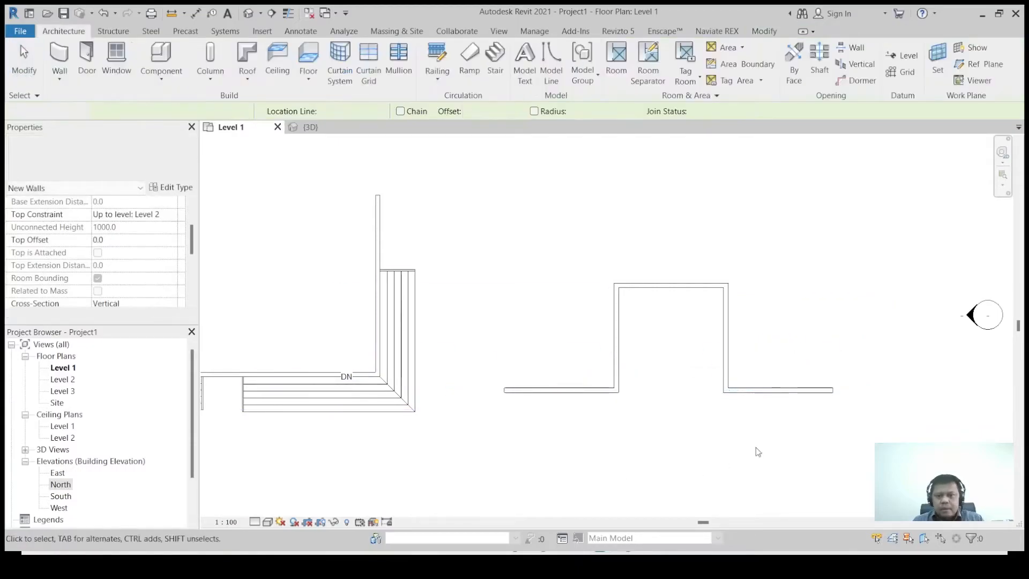
# Start a sketched stair run and draw two boundary lines about 2600 mm long downward from the outer walls either side of the recess.
pyautogui.scroll(2, 750, 453)
pyautogui.scroll(-1, 501, 461)
pyautogui.scroll(1, 671, 421)
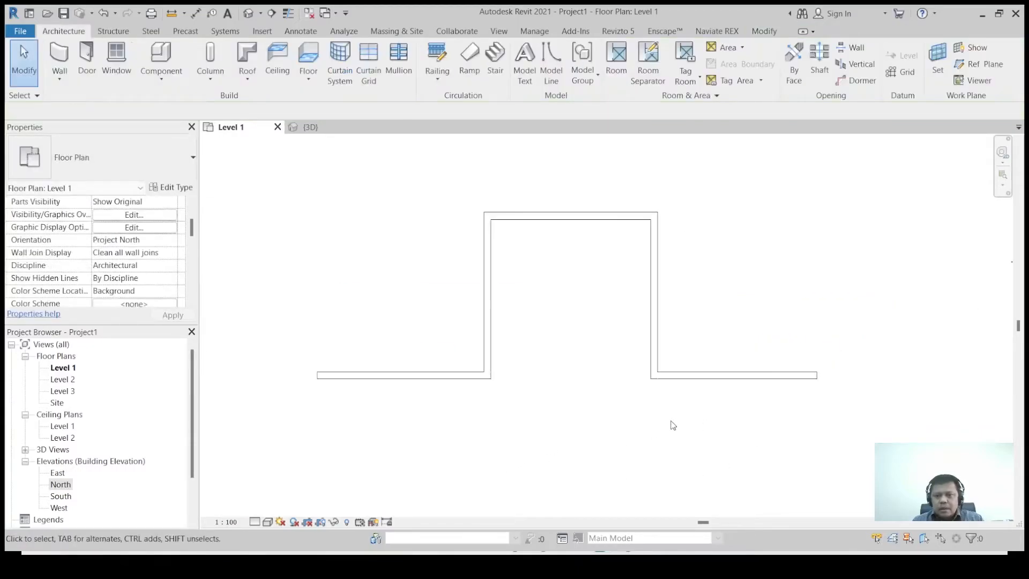
pyautogui.click(495, 56)
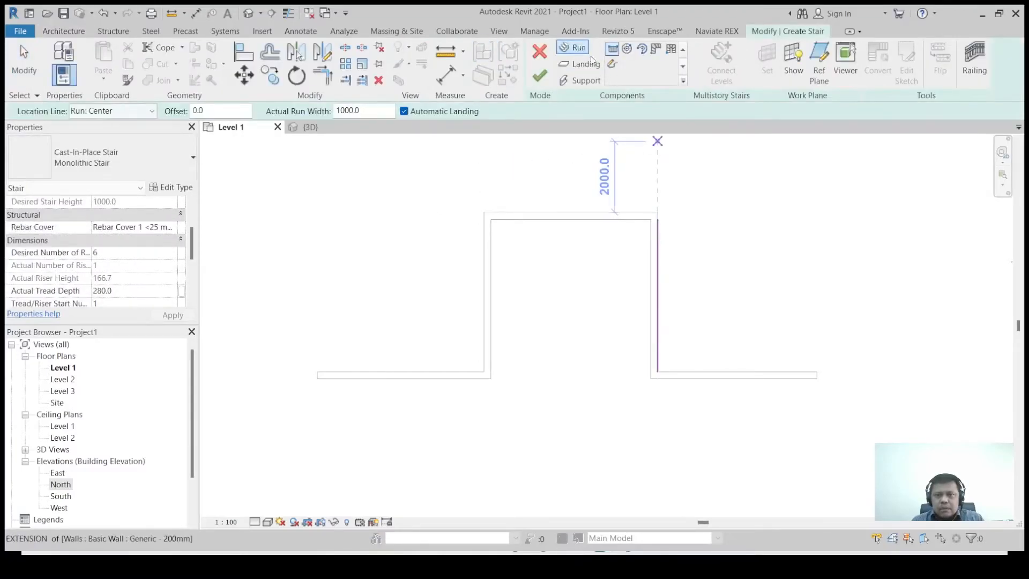
pyautogui.click(612, 65)
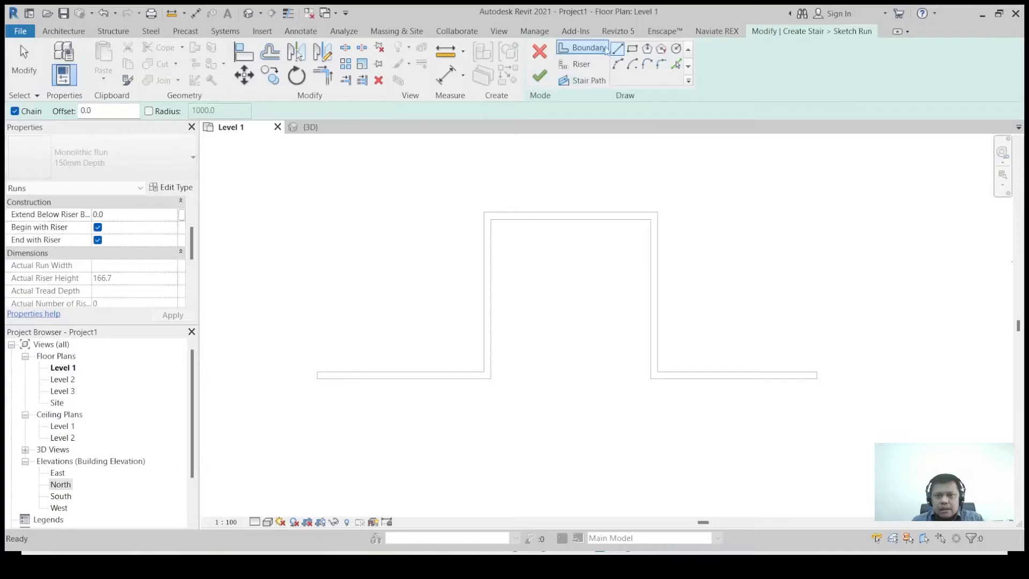
pyautogui.click(357, 376)
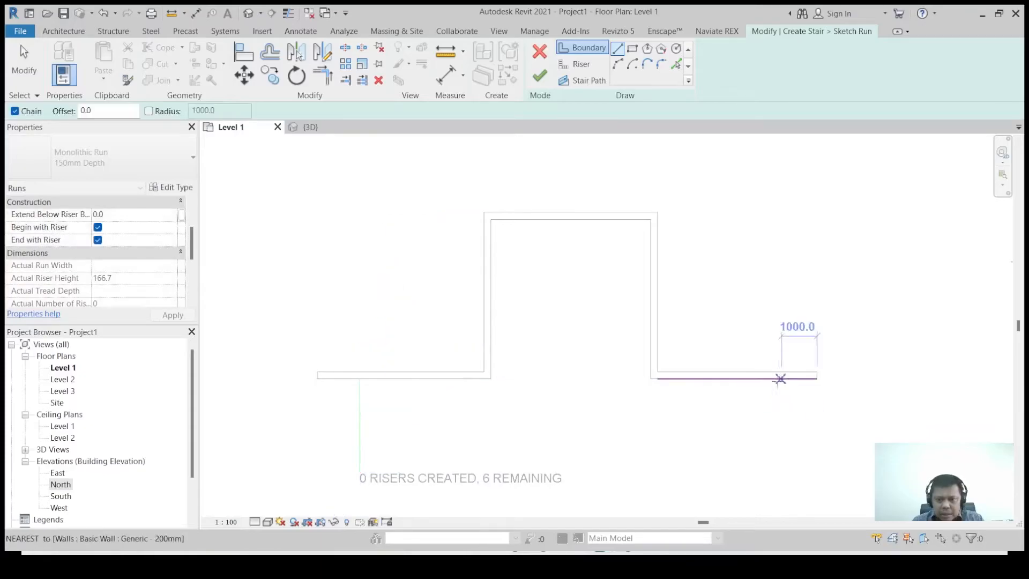
pyautogui.click(774, 377)
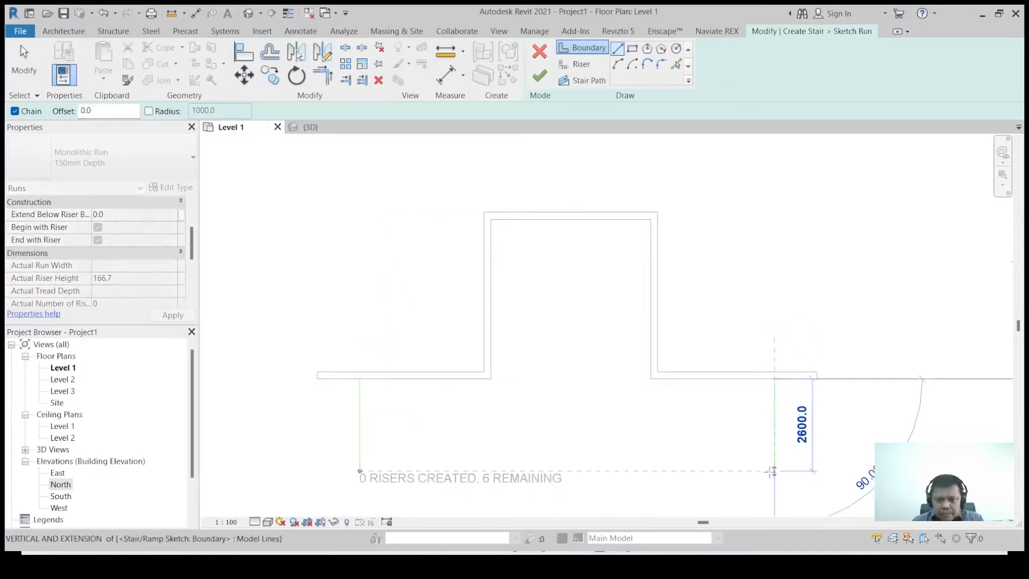
pyautogui.click(774, 471)
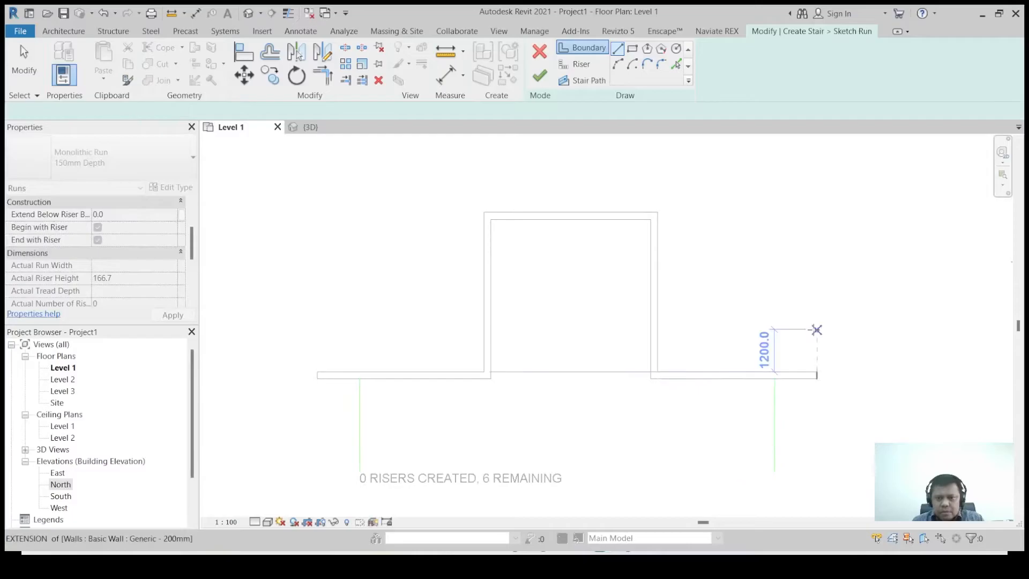
pyautogui.press('Escape')
# Trace the first riser along the wall faces around the recess and trim its outer ends to the boundary lines.
pyautogui.click(590, 65)
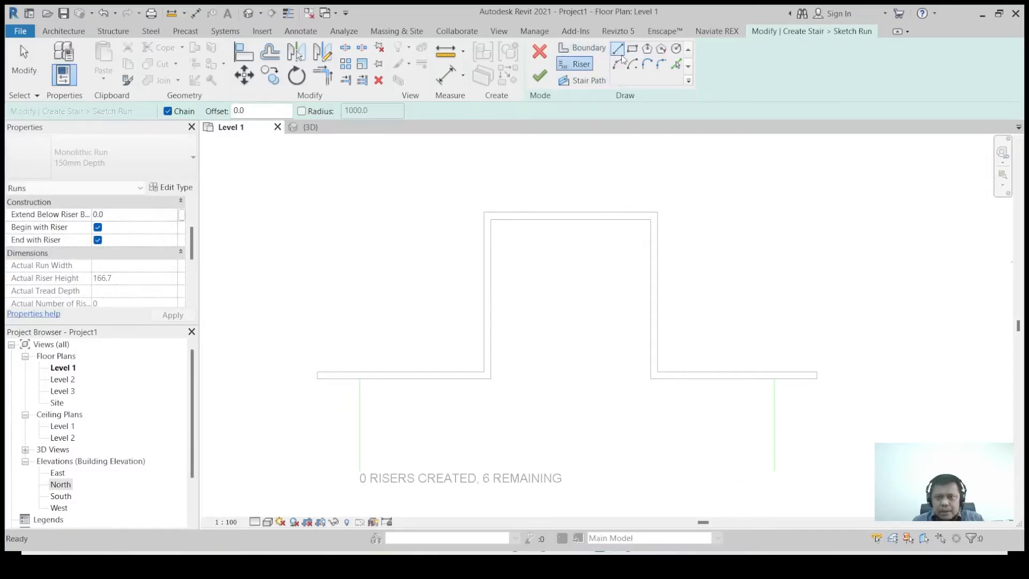
pyautogui.click(676, 66)
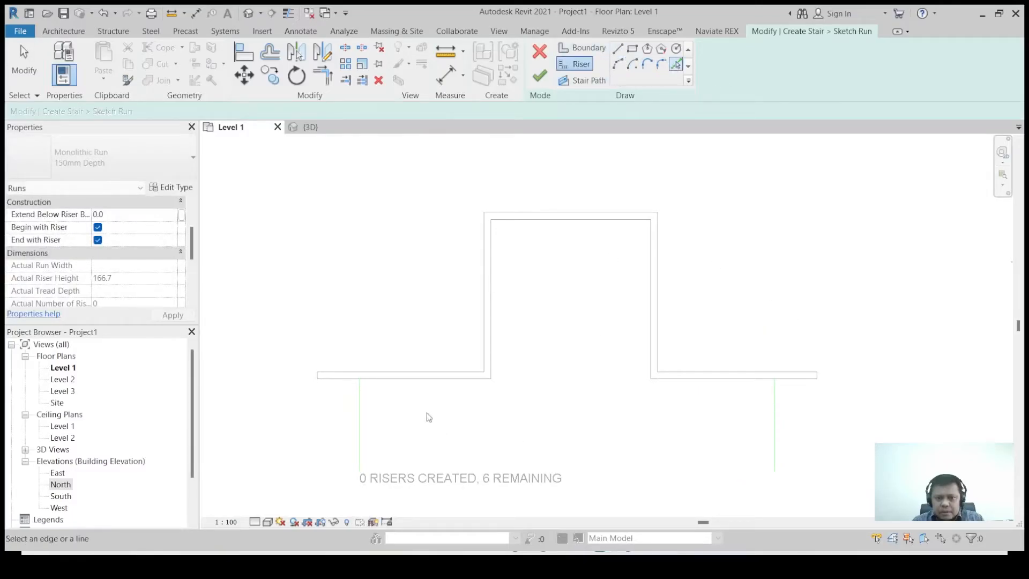
pyautogui.click(409, 385)
pyautogui.click(494, 309)
pyautogui.click(543, 221)
pyautogui.click(648, 258)
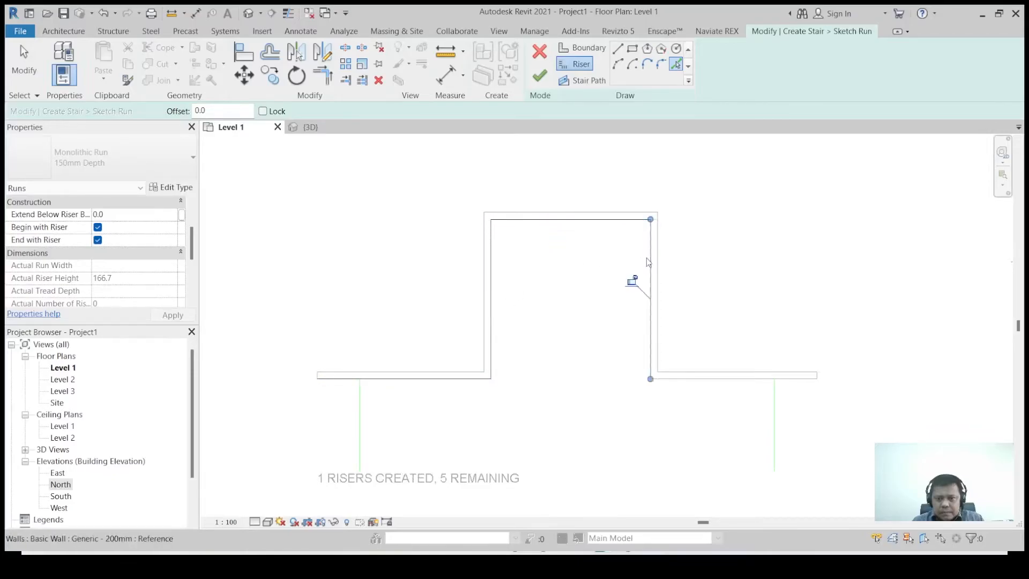
pyautogui.click(322, 78)
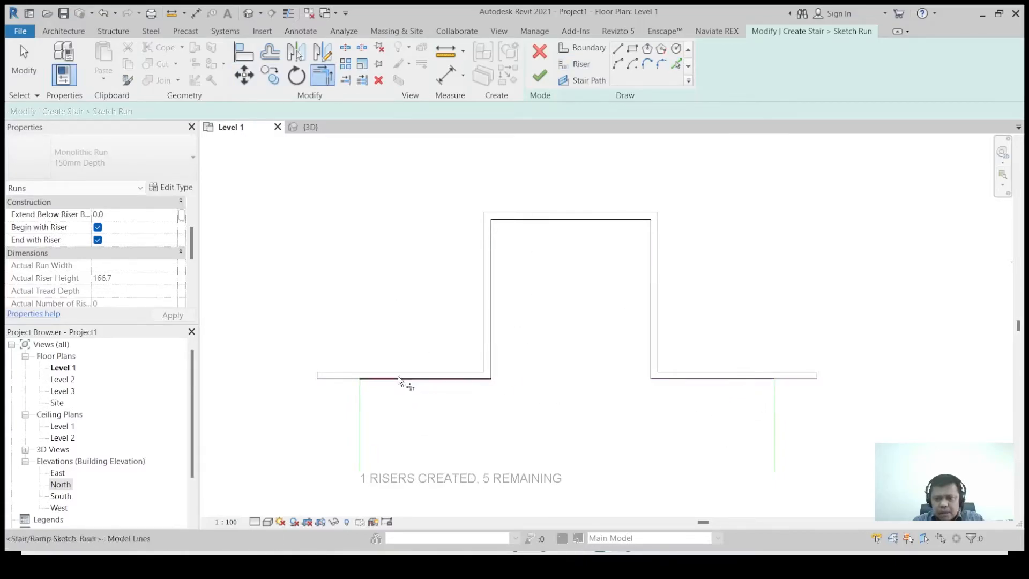
# Create the second riser by picking the wall faces around the recess with a 300 mm offset.
pyautogui.click(582, 66)
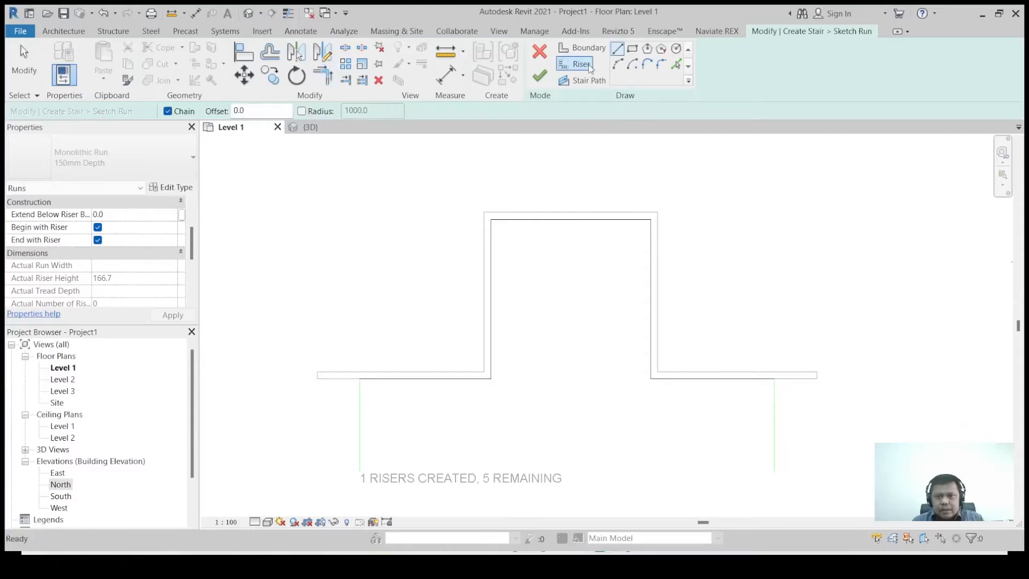
pyautogui.click(270, 54)
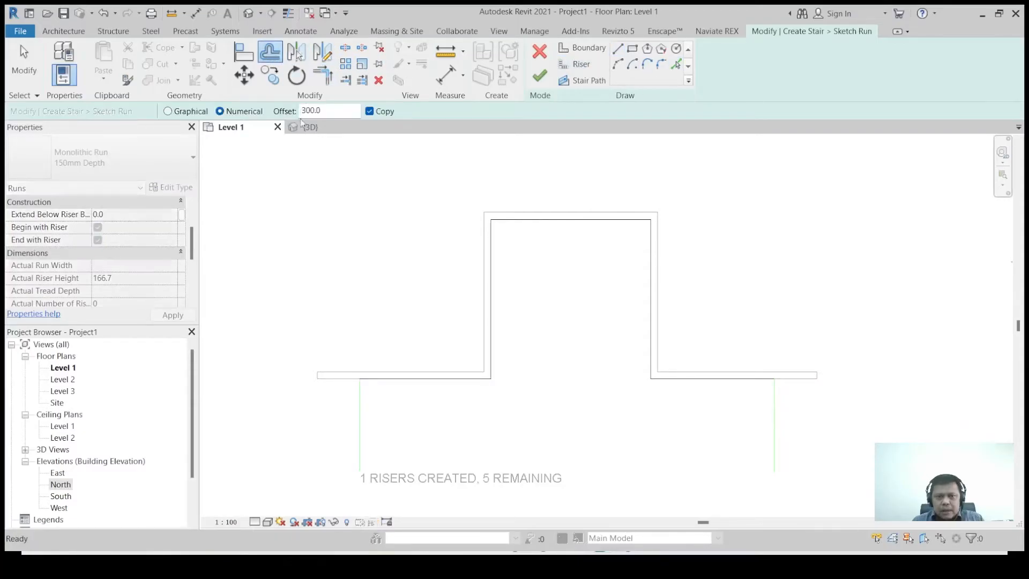
pyautogui.click(581, 64)
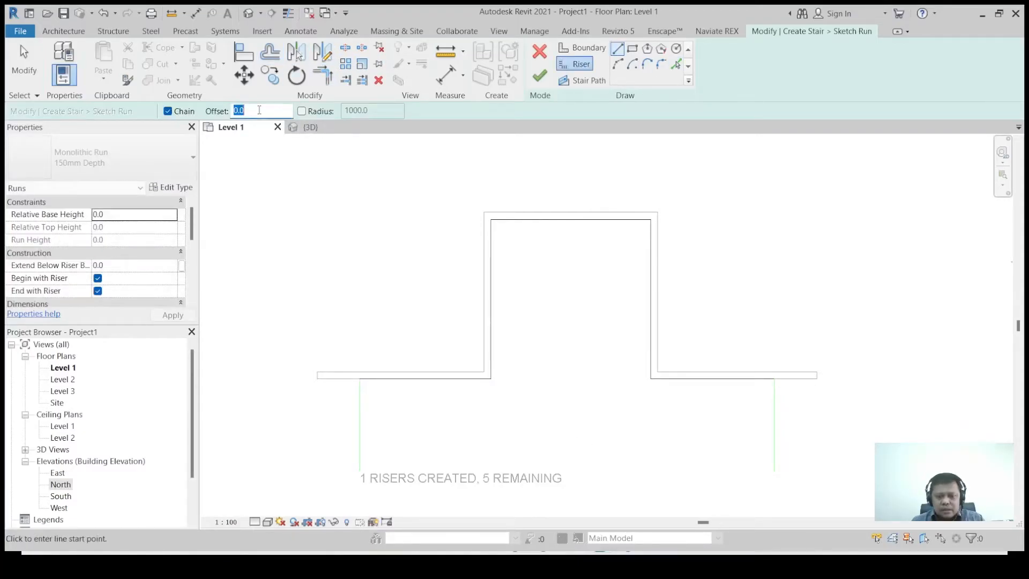
pyautogui.write('300')
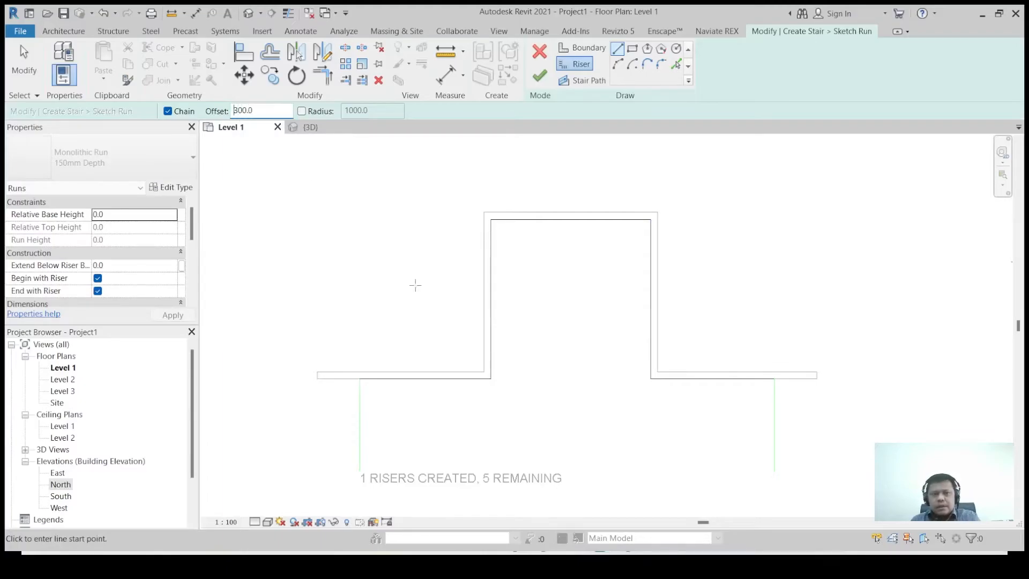
pyautogui.click(678, 63)
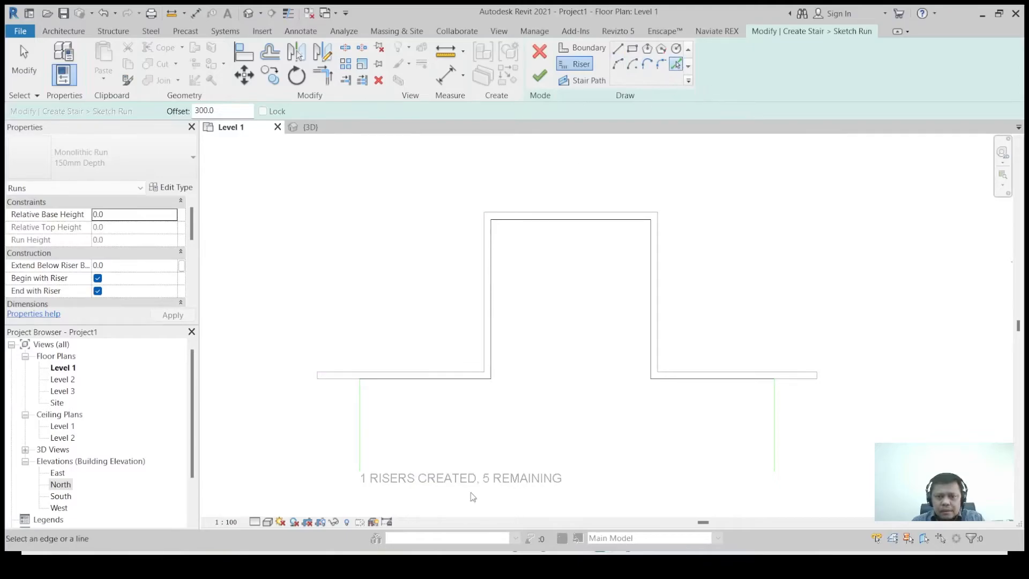
pyautogui.click(443, 387)
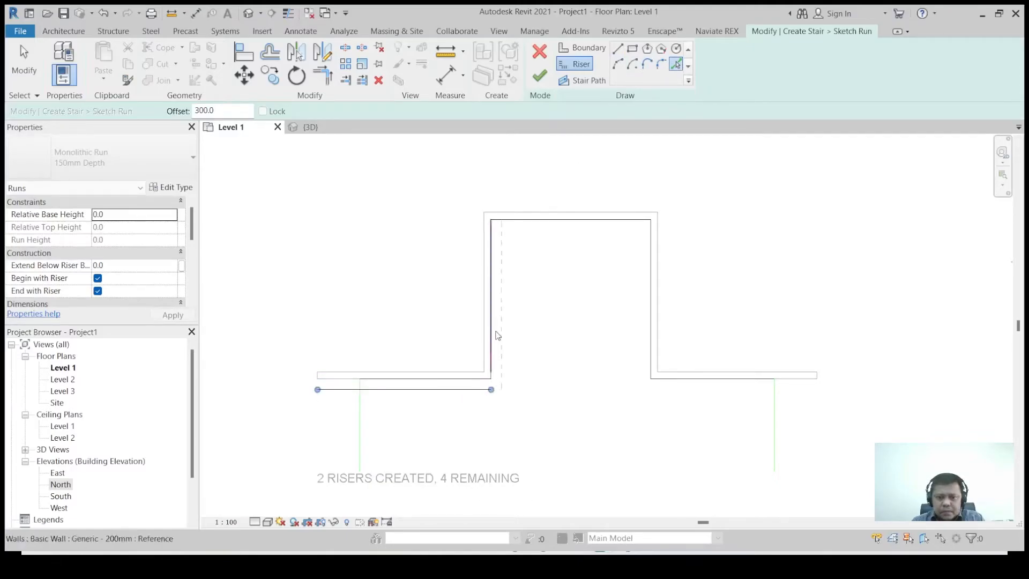
pyautogui.click(554, 225)
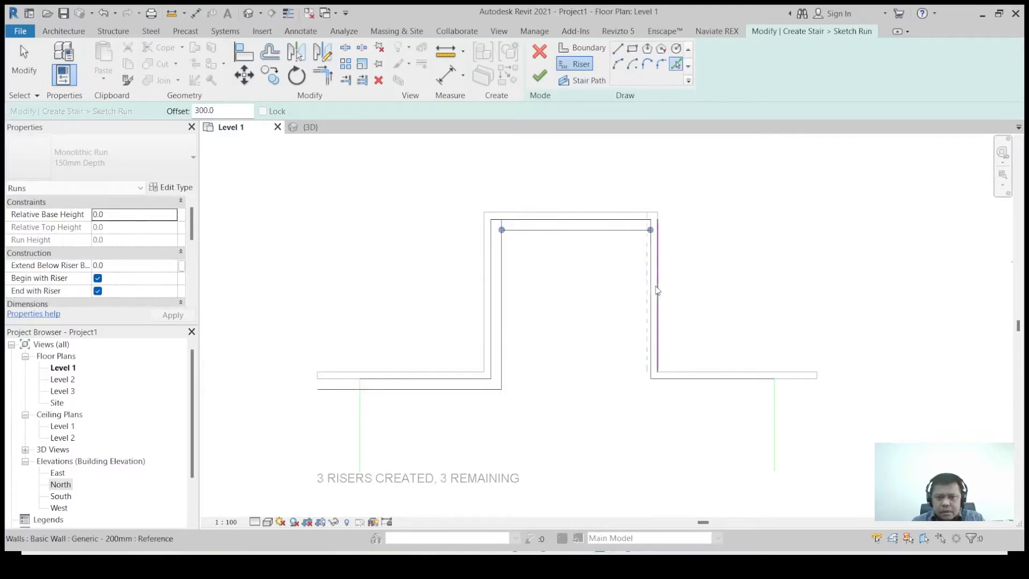
pyautogui.click(648, 292)
pyautogui.click(731, 382)
# Try a third riser offset 300 mm from the second, and delete its left horizontal and vertical lines.
pyautogui.click(441, 394)
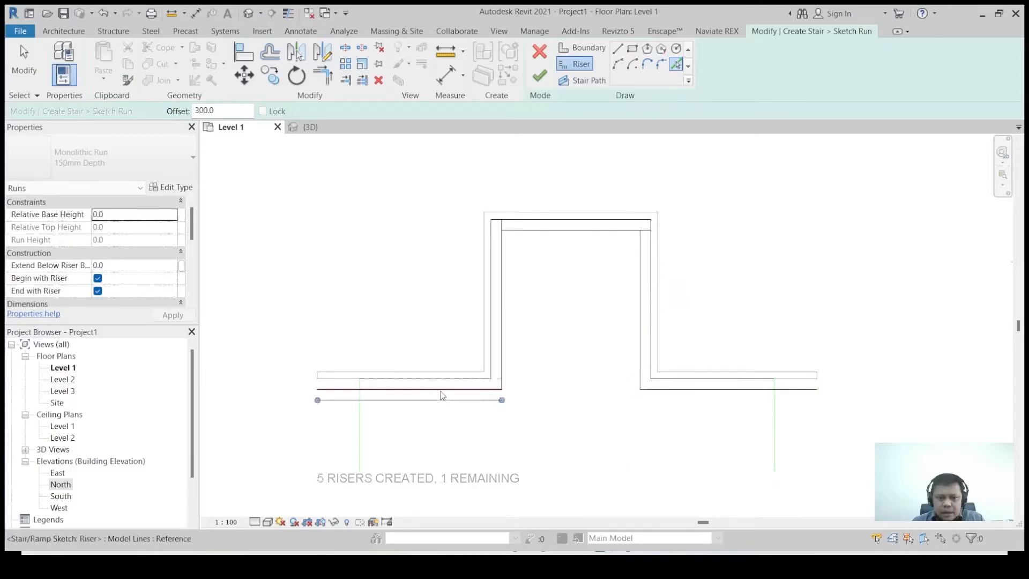
pyautogui.click(503, 329)
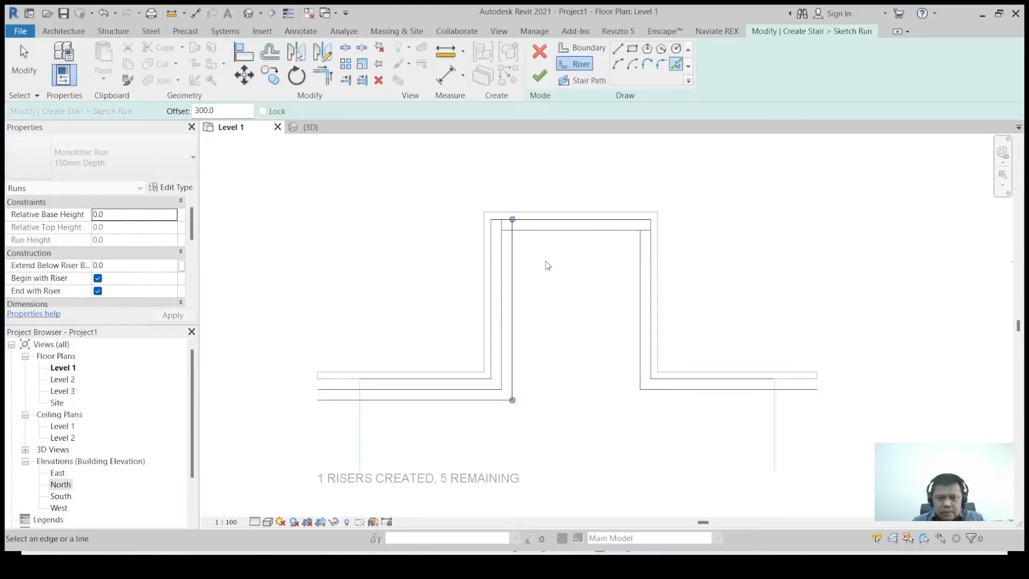
pyautogui.click(552, 234)
pyautogui.click(21, 75)
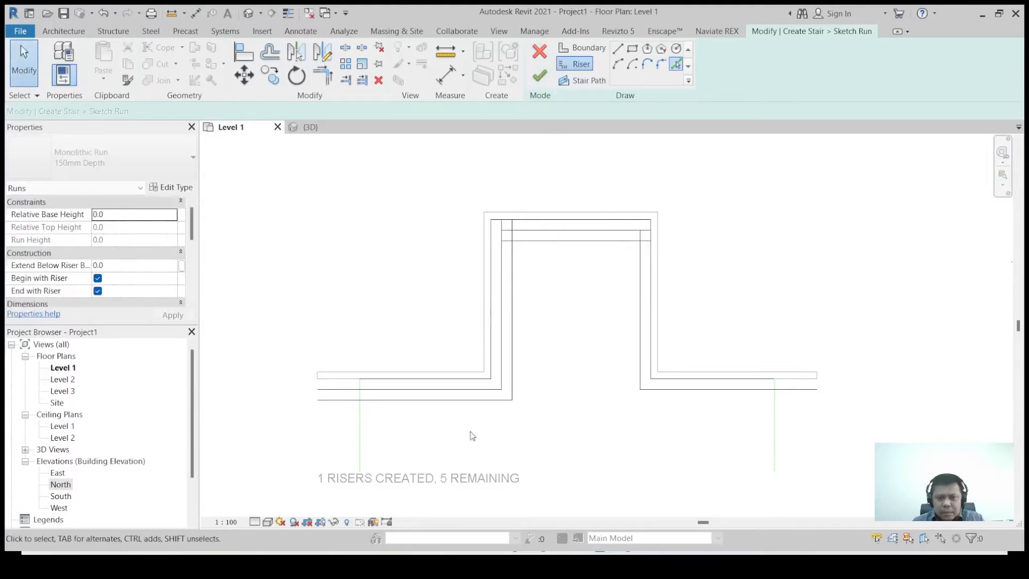
pyautogui.click(462, 399)
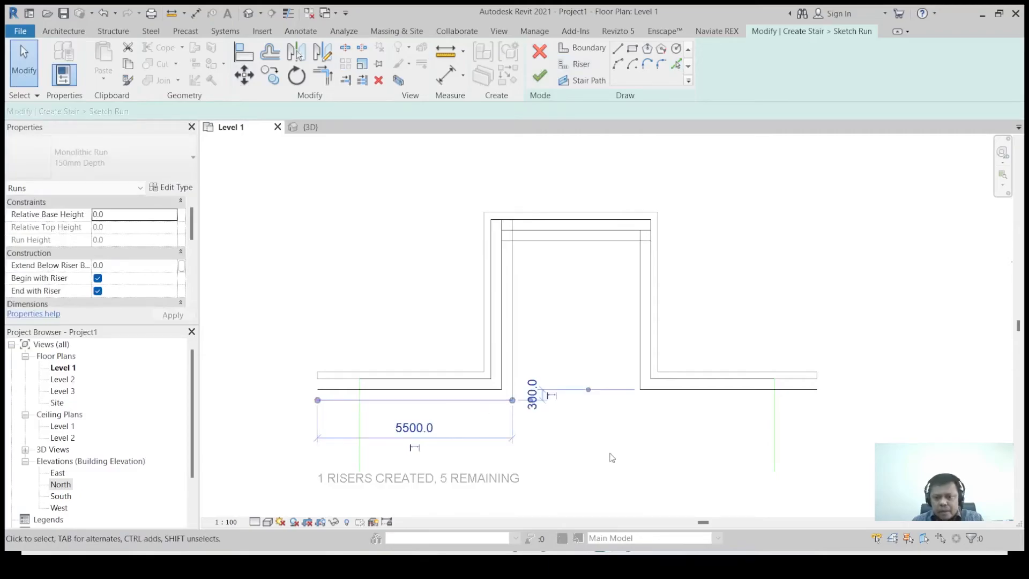
pyautogui.click(520, 345)
pyautogui.press('Delete')
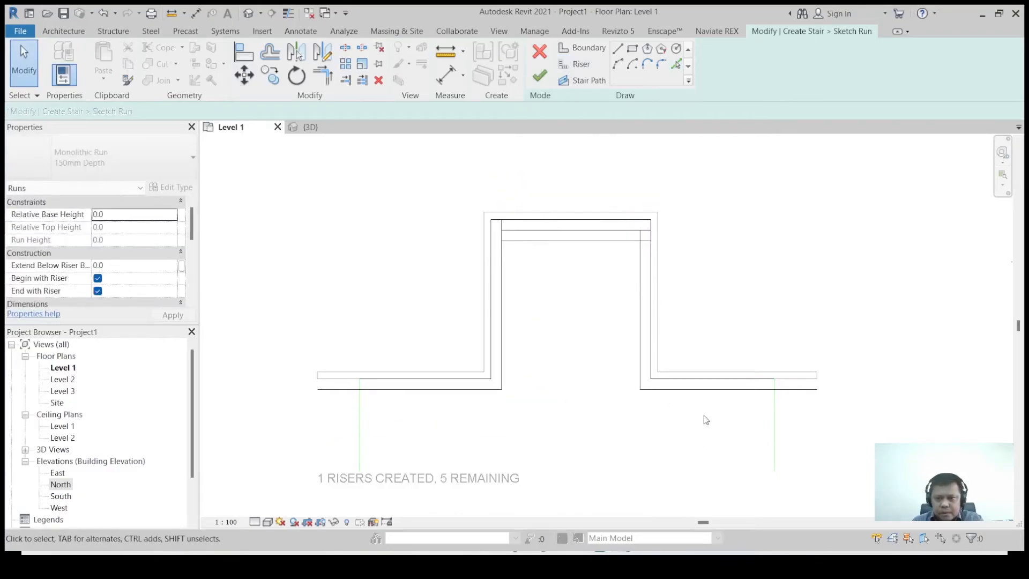
# Trim the second riser's two upper corners inside the recess and delete the leftover third riser line.
pyautogui.click(316, 76)
pyautogui.click(502, 261)
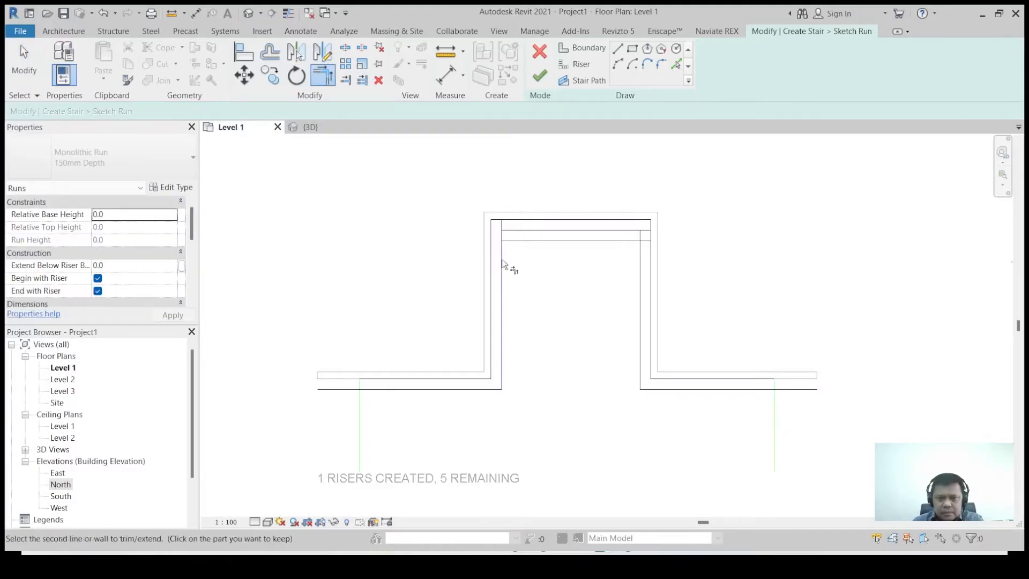
pyautogui.click(512, 229)
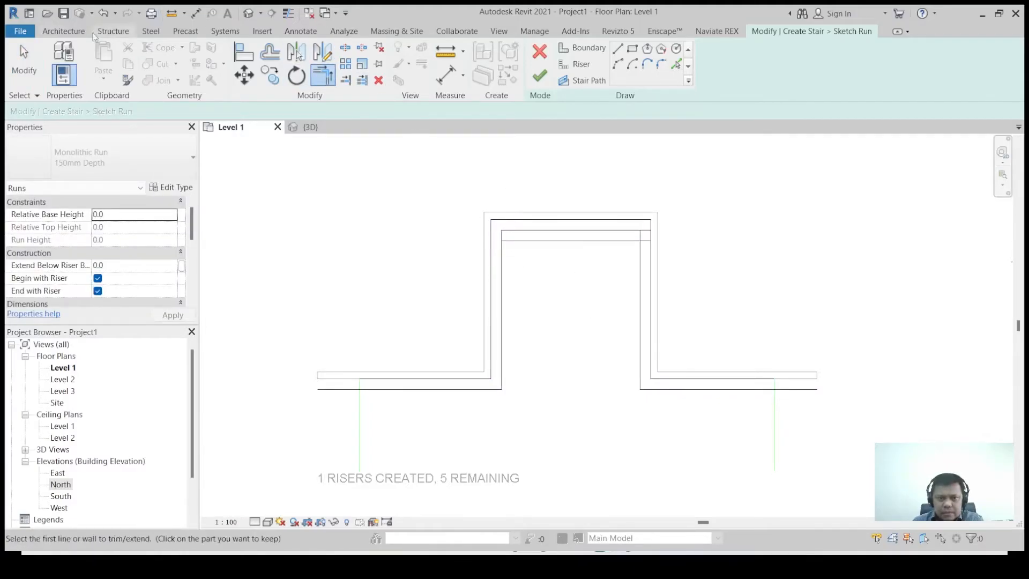
pyautogui.click(26, 60)
pyautogui.click(557, 240)
pyautogui.press('Delete')
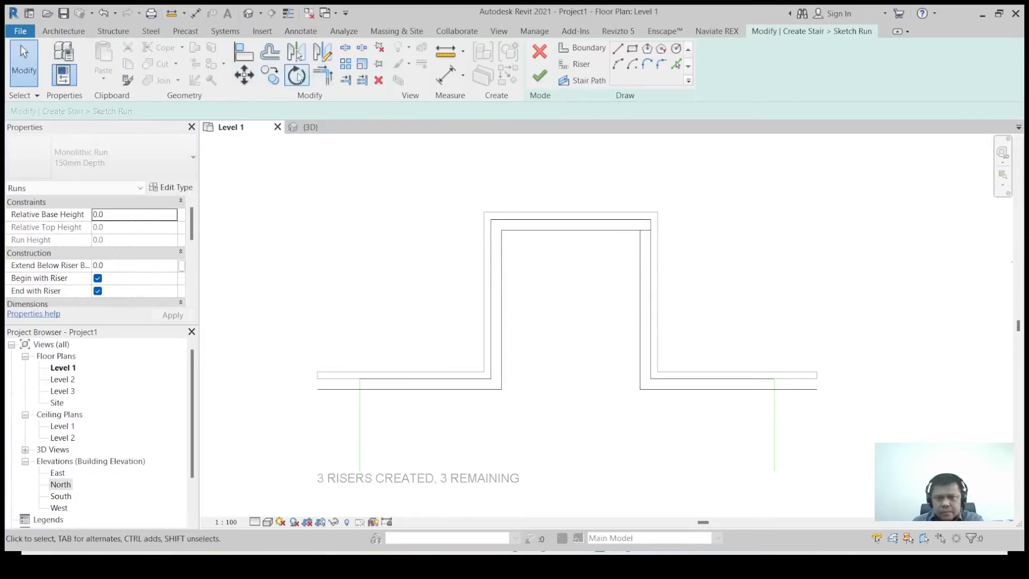
pyautogui.click(320, 74)
pyautogui.click(639, 250)
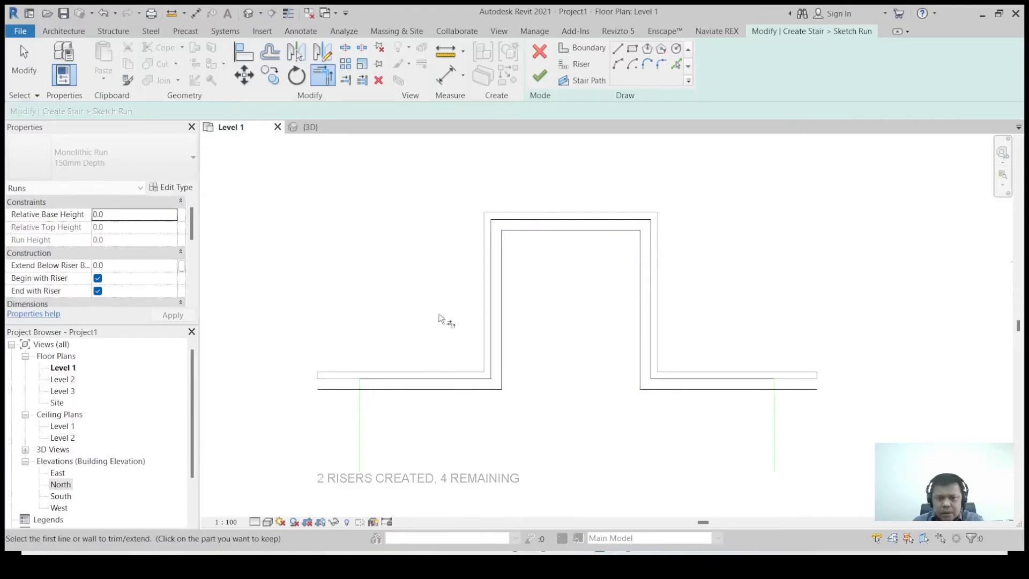
# Trim the second riser with both boundary lines, and undo the trim on the right side.
pyautogui.click(360, 459)
pyautogui.click(379, 389)
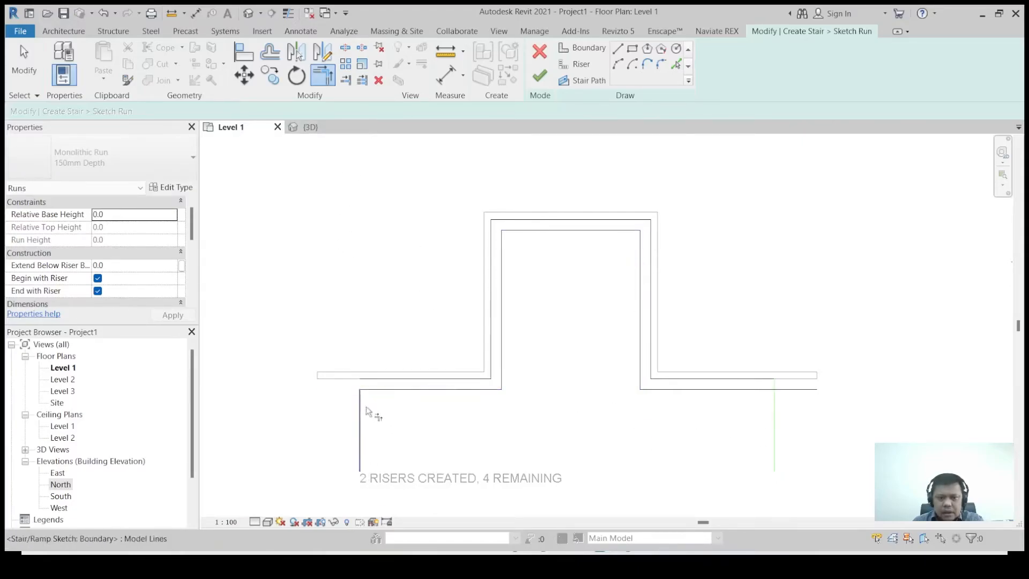
pyautogui.click(765, 390)
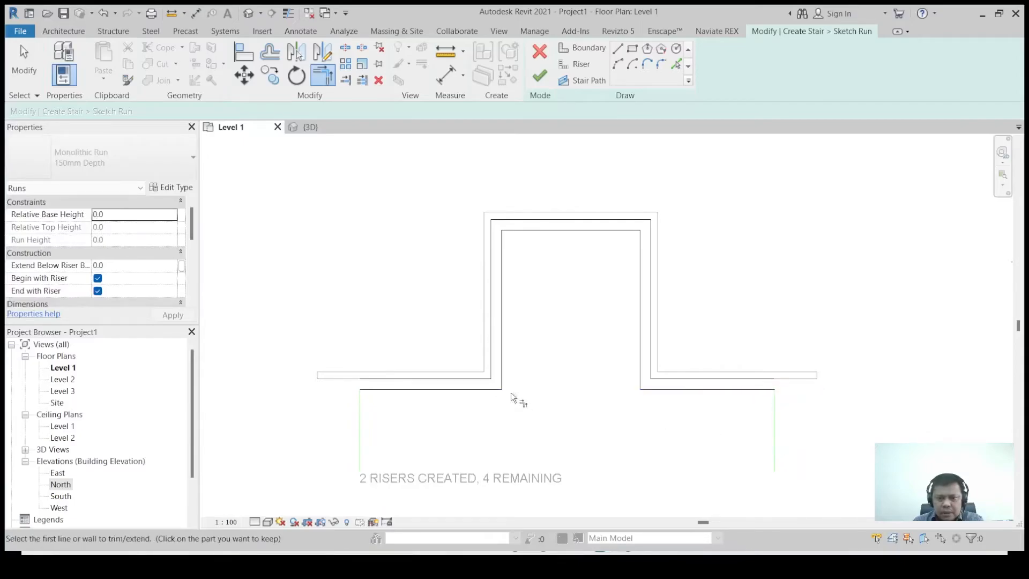
pyautogui.hotkey('ctrl', 'z')
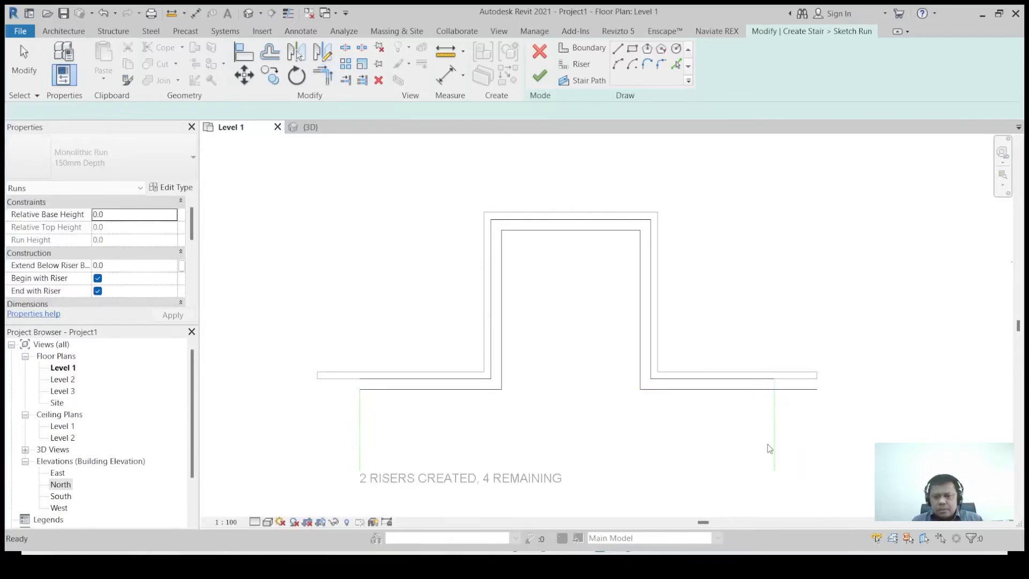
# Join the left boundary line to the first riser's end, and trim the second riser's right end to the right boundary line.
pyautogui.click(322, 75)
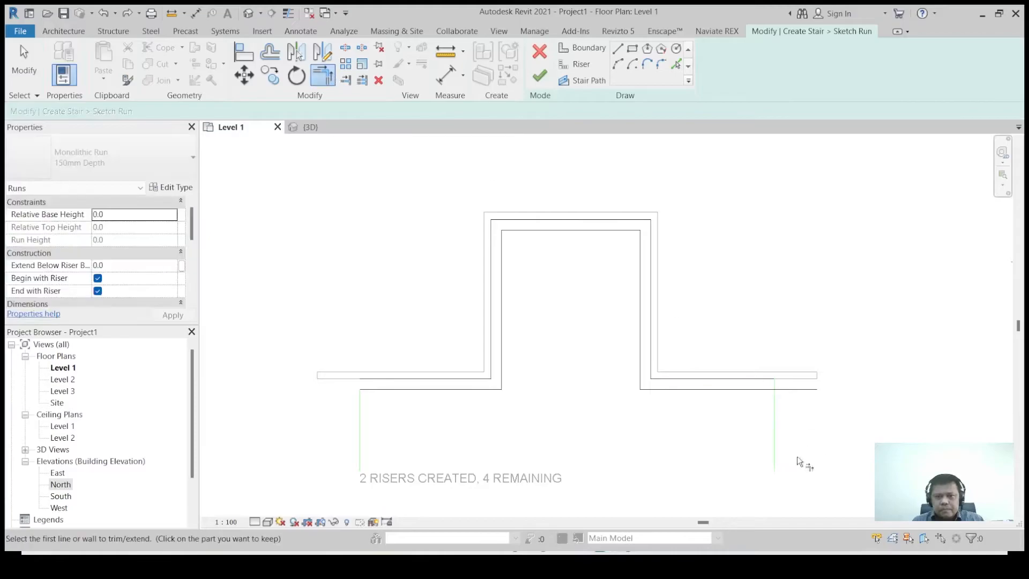
pyautogui.scroll(2, 758, 388)
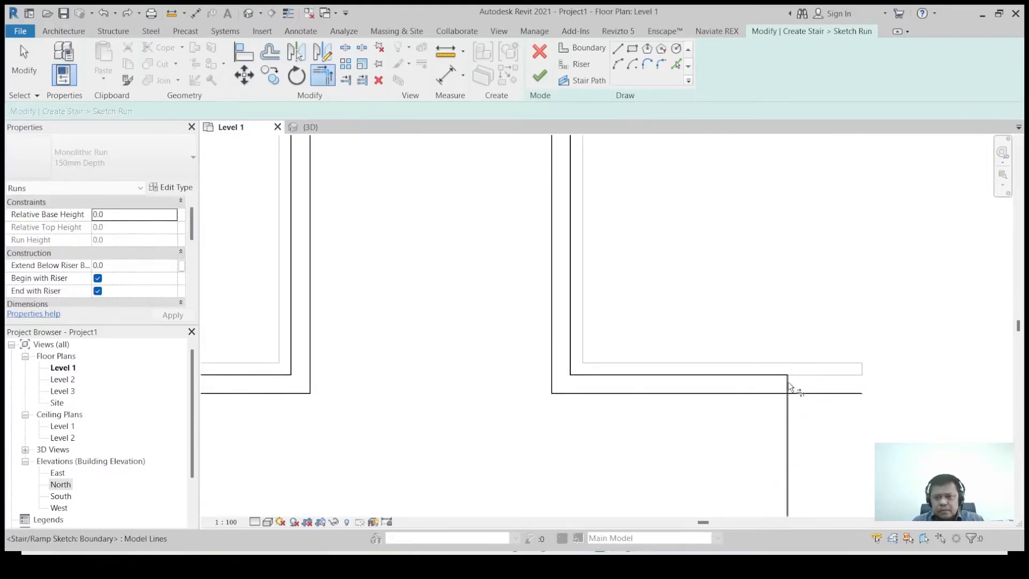
pyautogui.scroll(-3, 804, 370)
pyautogui.scroll(3, 287, 397)
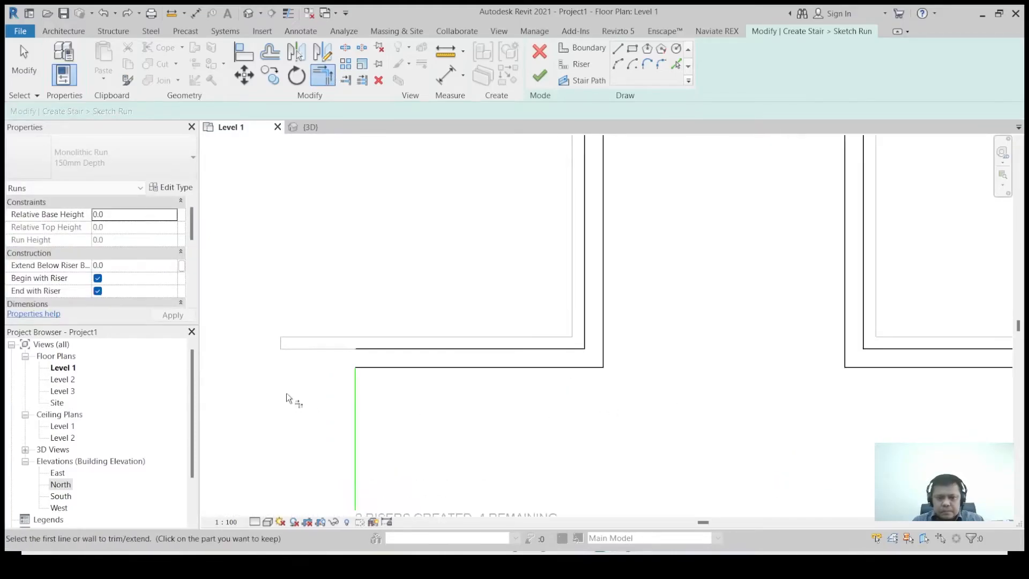
pyautogui.click(354, 384)
pyautogui.click(360, 348)
pyautogui.scroll(-2, 367, 366)
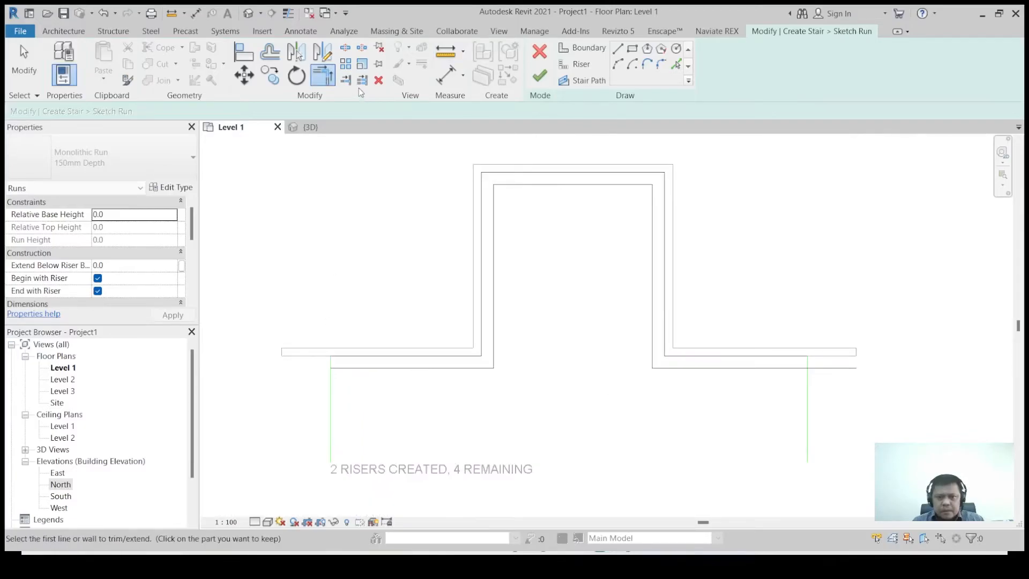
pyautogui.click(346, 80)
pyautogui.click(808, 384)
pyautogui.click(781, 368)
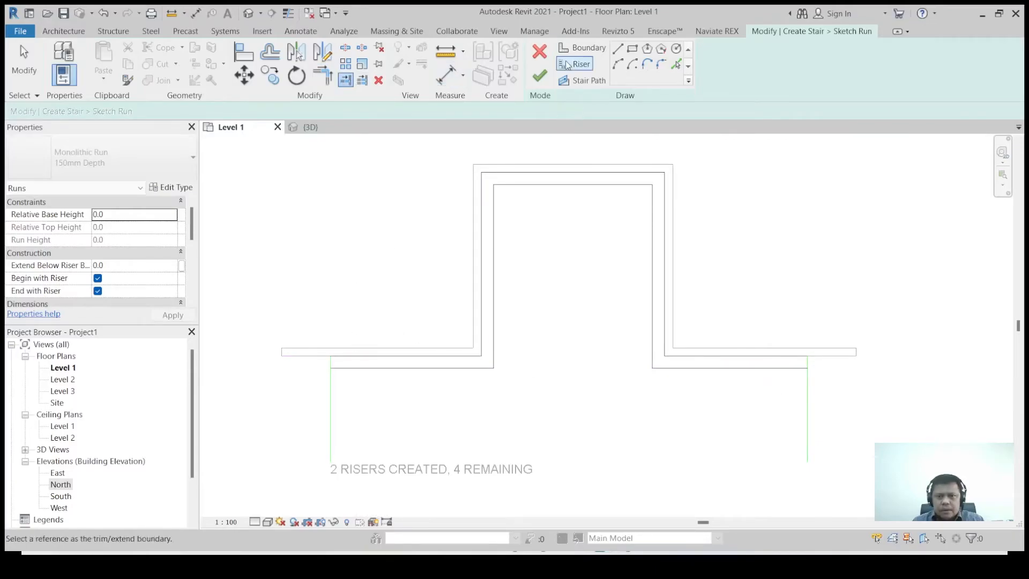
# Create the third riser by copying every segment of the second riser at a 300 mm offset into the recess.
pyautogui.click(270, 52)
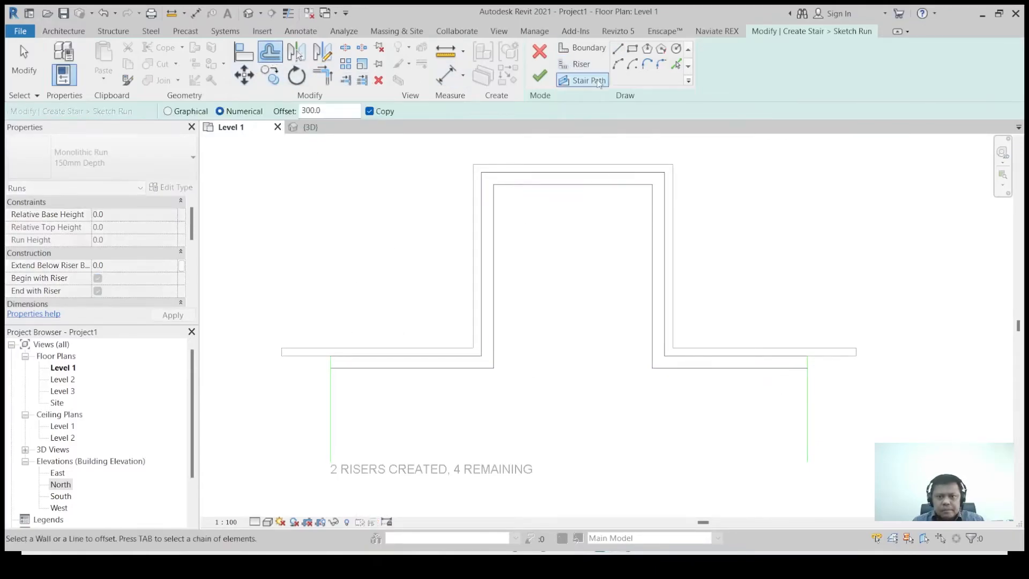
pyautogui.click(581, 64)
pyautogui.click(676, 64)
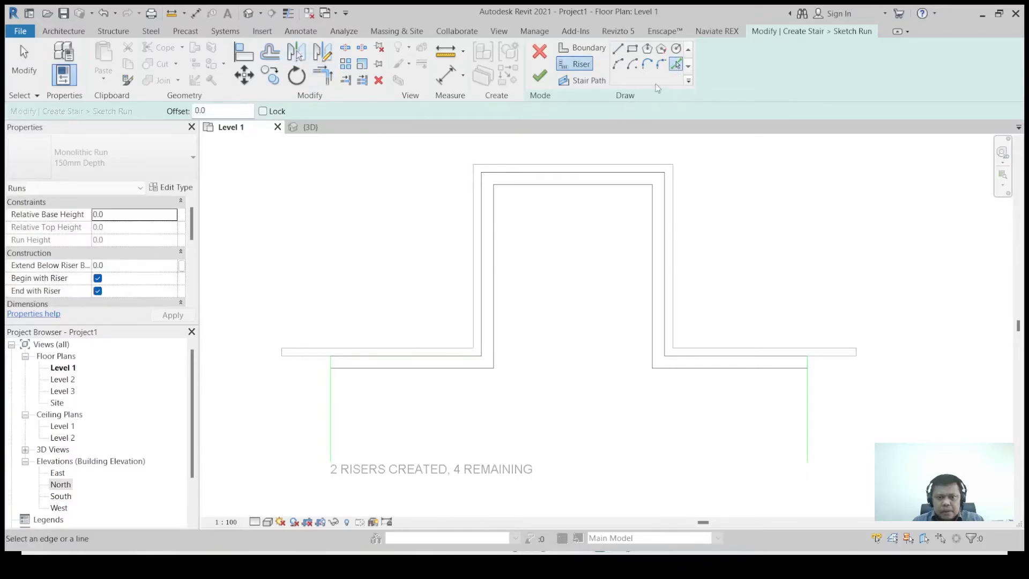
pyautogui.click(269, 56)
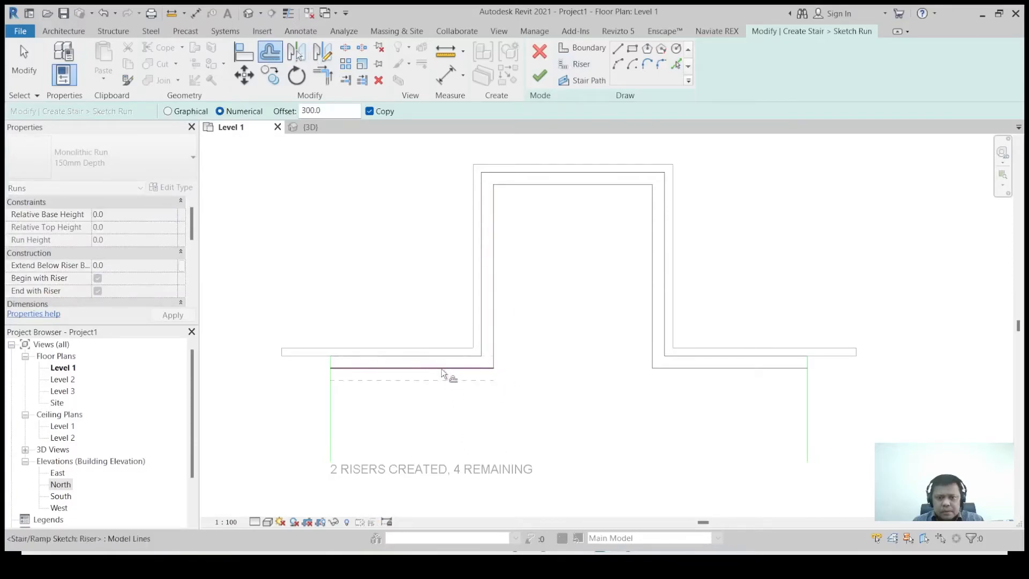
pyautogui.click(694, 374)
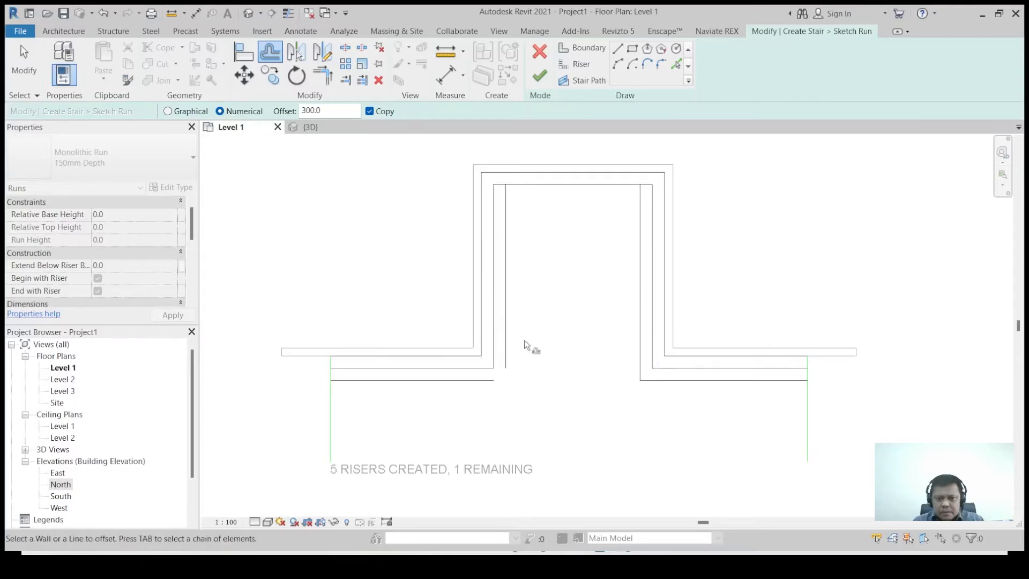
pyautogui.click(564, 186)
# Trim the third riser's segments to each other at the lower-left corner and both upper corners.
pyautogui.click(321, 75)
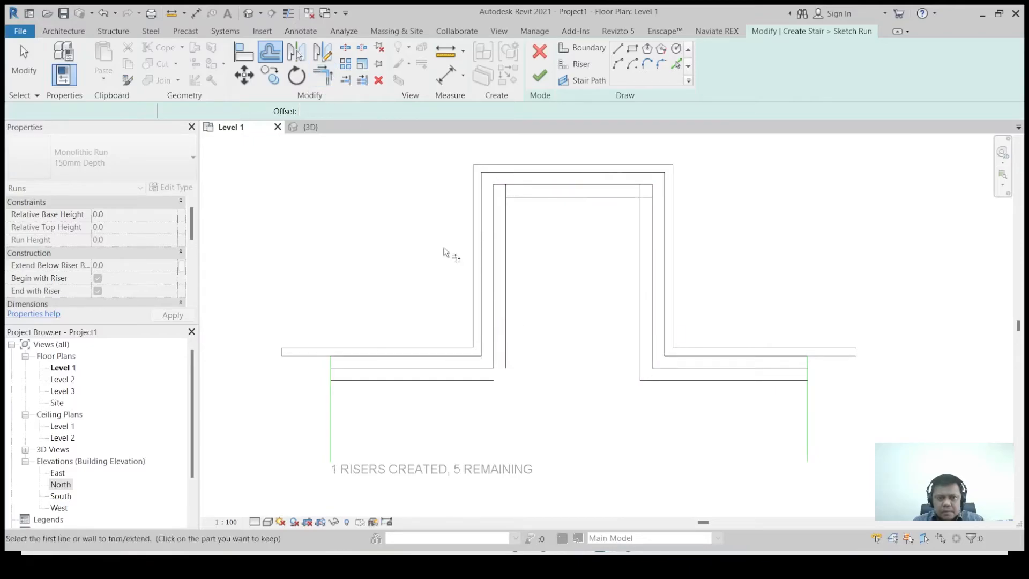
pyautogui.click(484, 380)
pyautogui.click(505, 357)
pyautogui.click(505, 353)
pyautogui.click(557, 197)
pyautogui.click(600, 197)
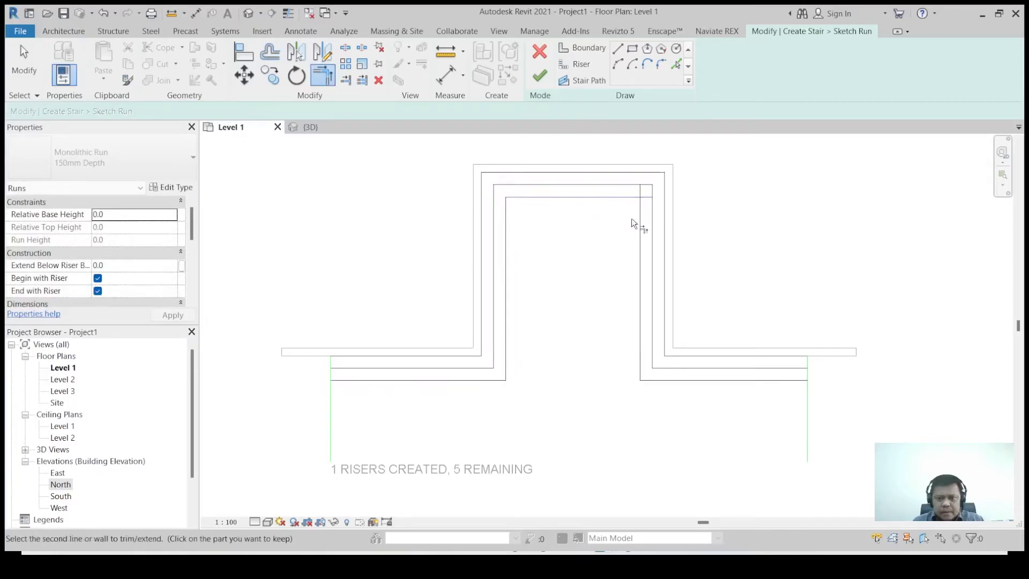
pyautogui.click(639, 223)
# Create the fourth riser by copying every segment of the third riser at a 300 mm offset.
pyautogui.click(575, 63)
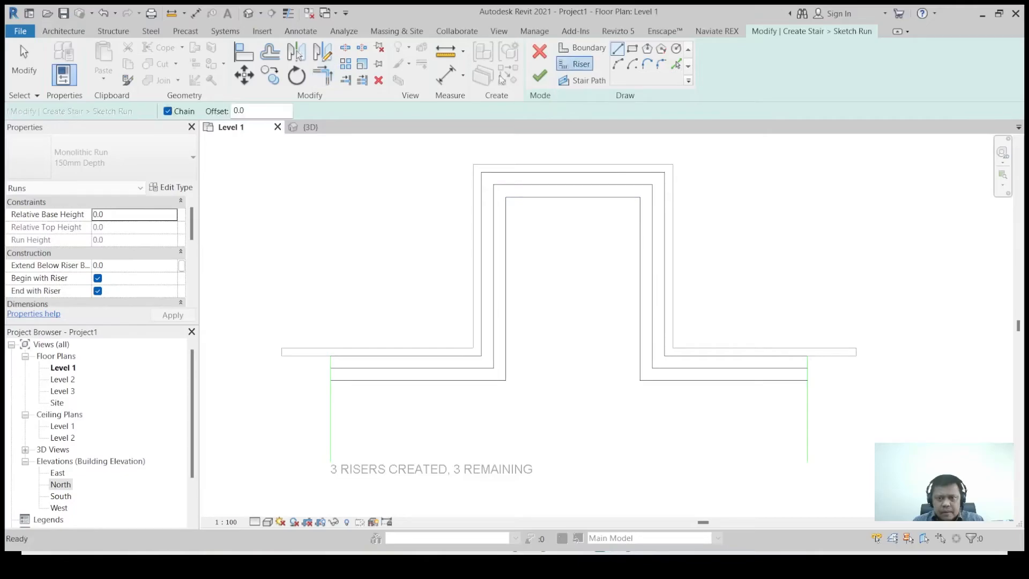
pyautogui.click(273, 54)
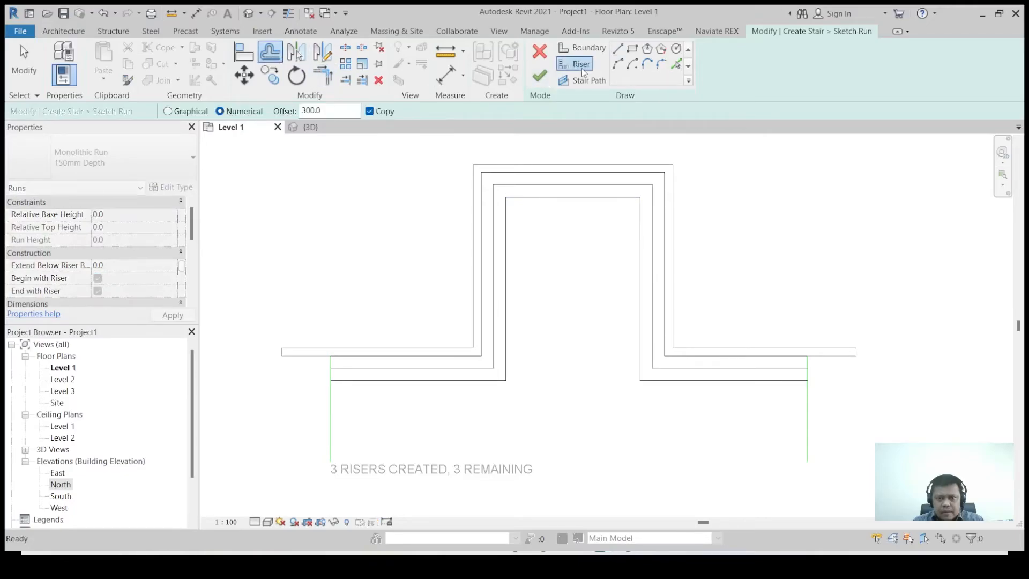
pyautogui.click(582, 69)
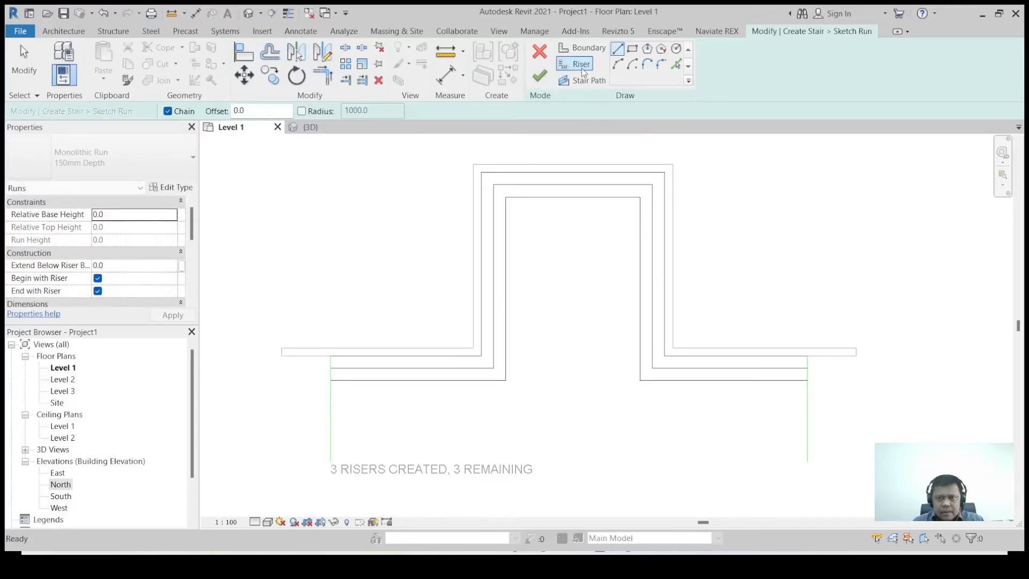
pyautogui.click(273, 56)
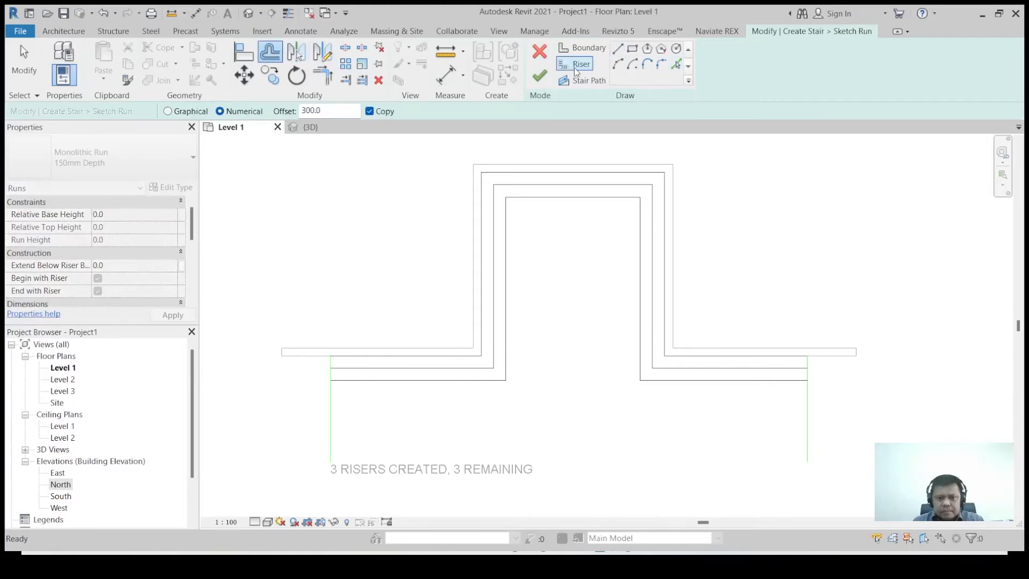
pyautogui.click(408, 381)
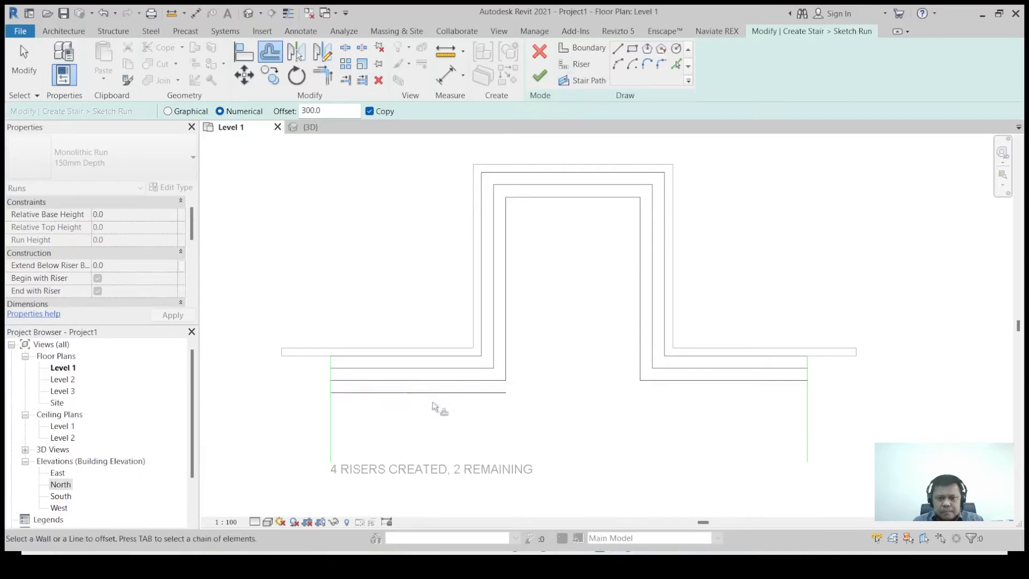
pyautogui.click(506, 329)
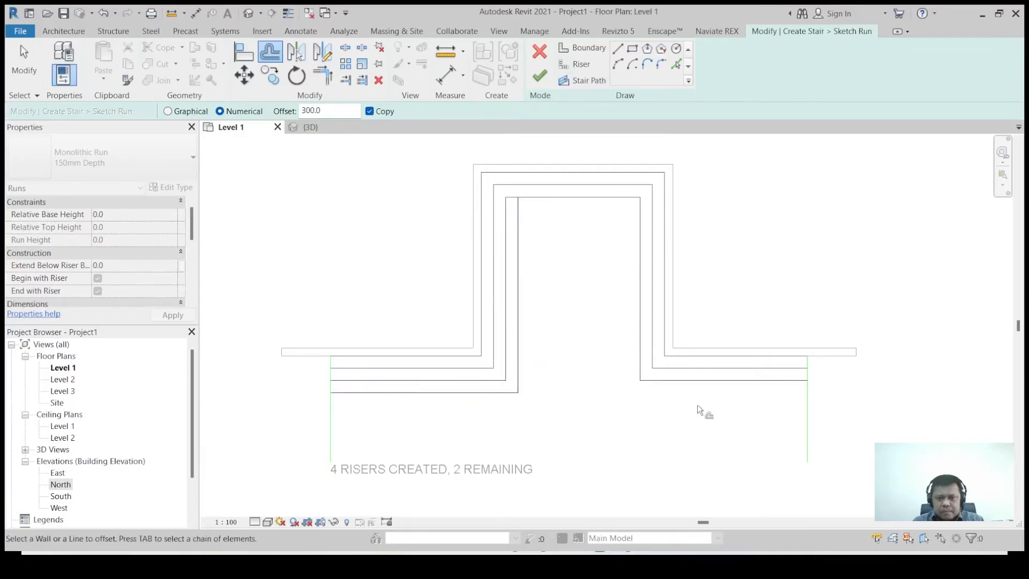
pyautogui.click(638, 339)
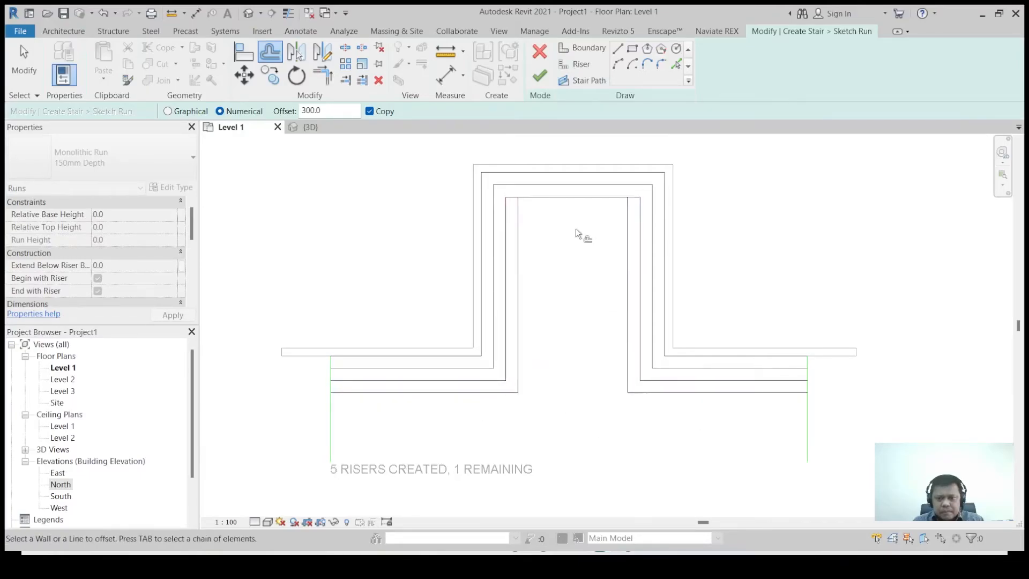
pyautogui.click(566, 205)
# Trim the fourth riser's two upper corners inside the recess.
pyautogui.click(322, 78)
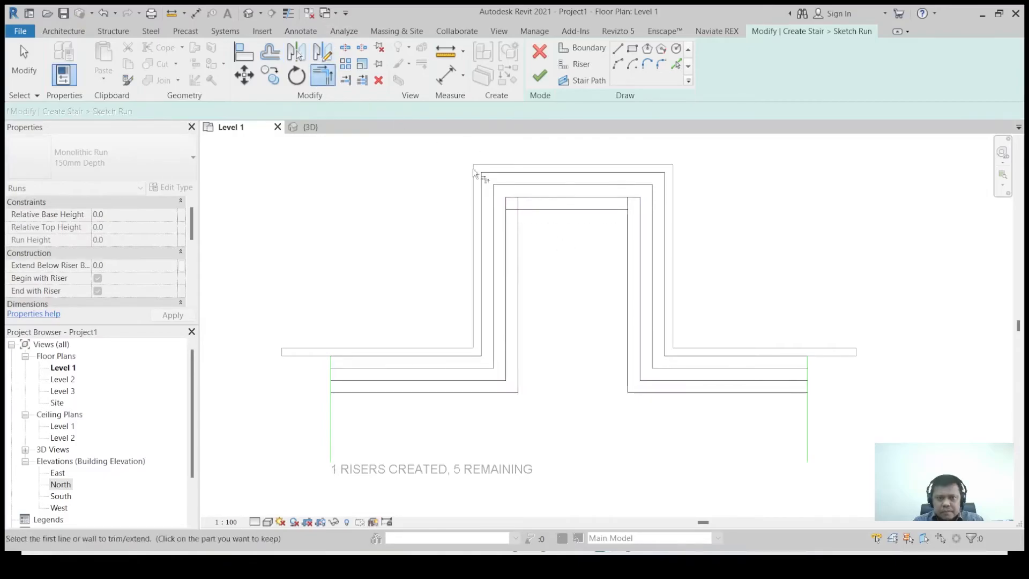
pyautogui.click(519, 231)
pyautogui.click(533, 210)
pyautogui.click(626, 228)
pyautogui.click(600, 210)
# Create the fifth riser by copying every segment of the fourth riser at a 300 mm offset.
pyautogui.click(576, 65)
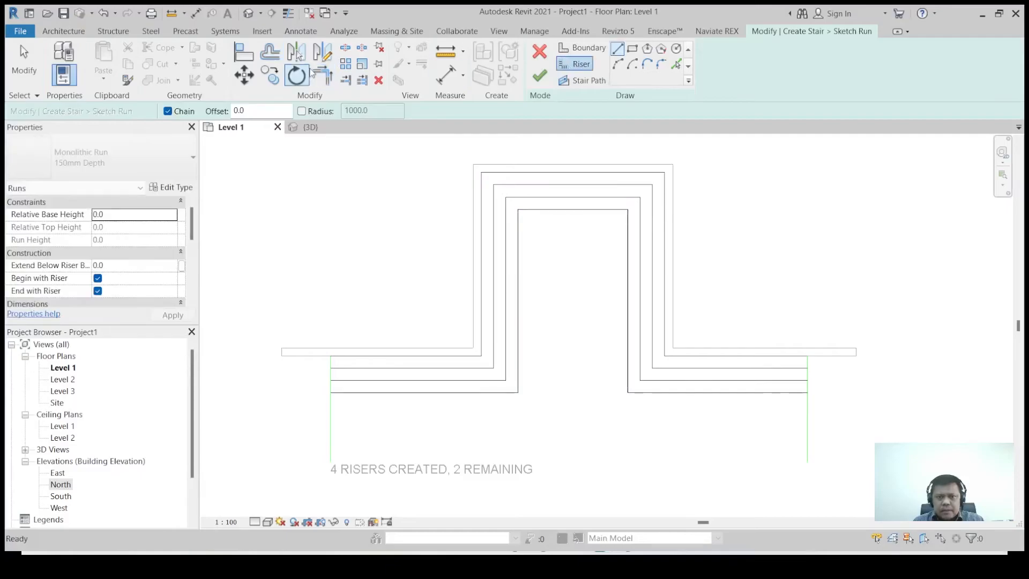
pyautogui.click(271, 53)
pyautogui.click(458, 394)
pyautogui.click(665, 399)
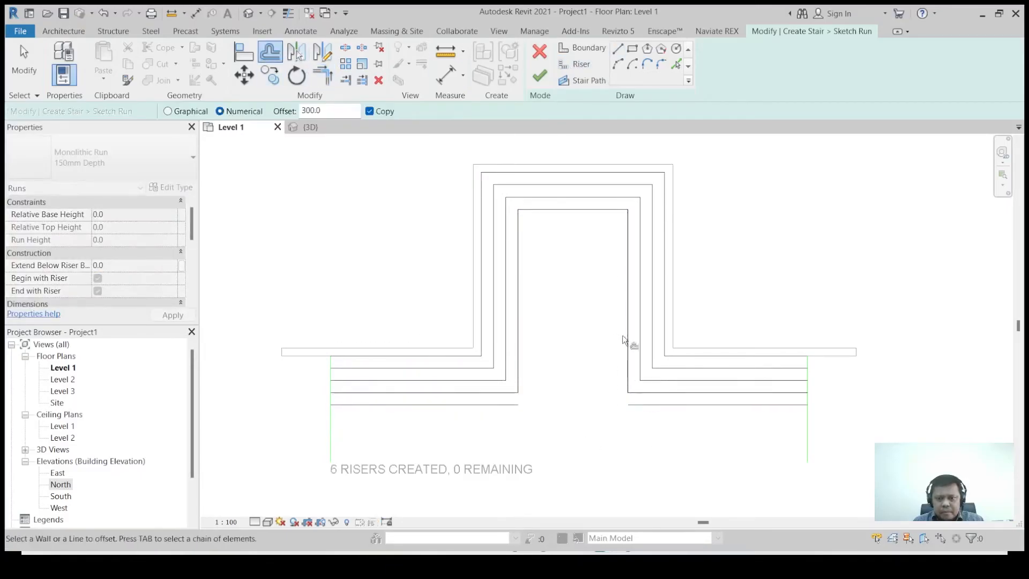
pyautogui.click(520, 322)
pyautogui.click(562, 213)
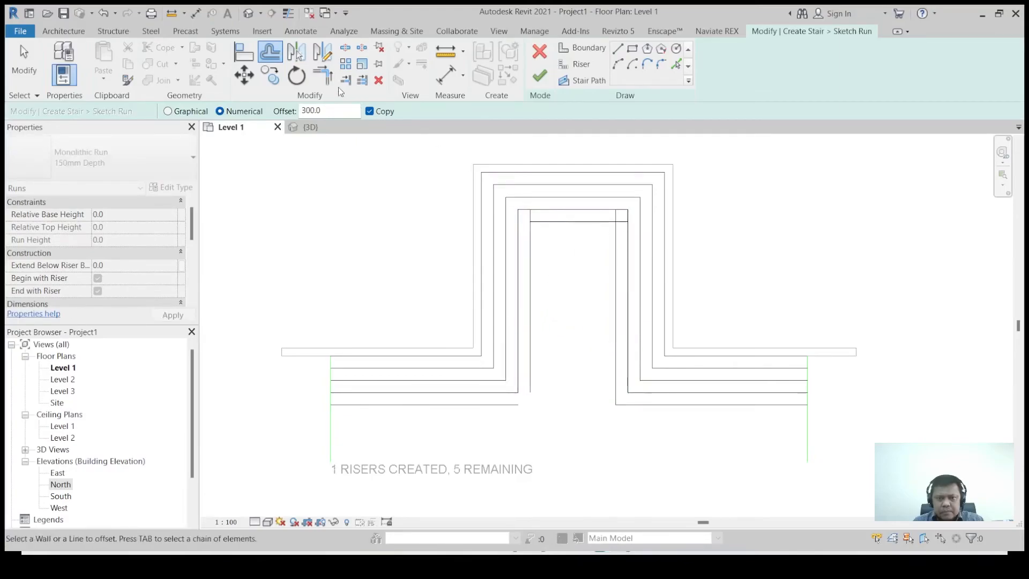
# Join the fifth riser's segments by trimming its lower-left corner and both upper corners.
pyautogui.click(323, 75)
pyautogui.click(518, 404)
pyautogui.click(530, 384)
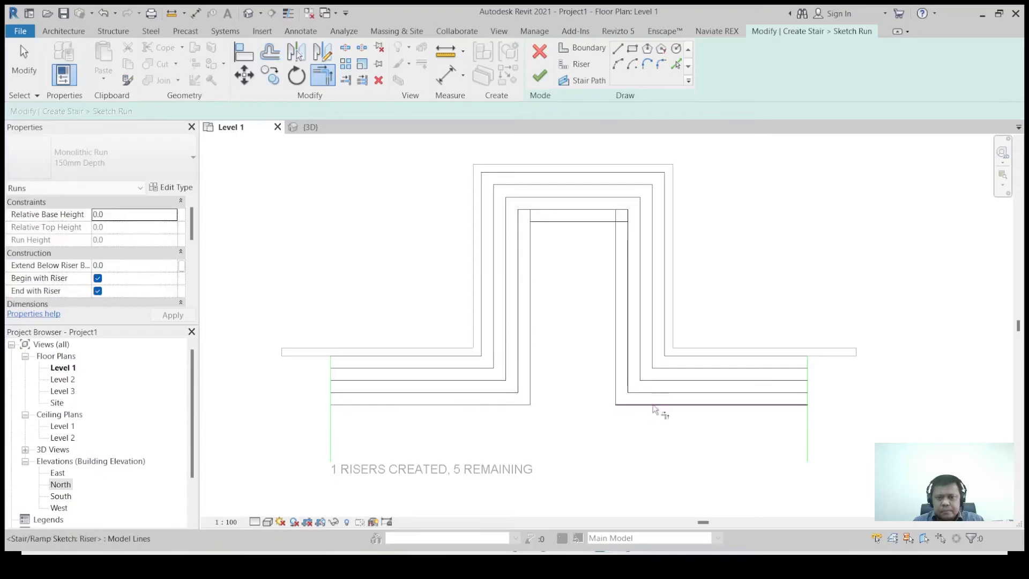
pyautogui.click(615, 238)
pyautogui.click(601, 221)
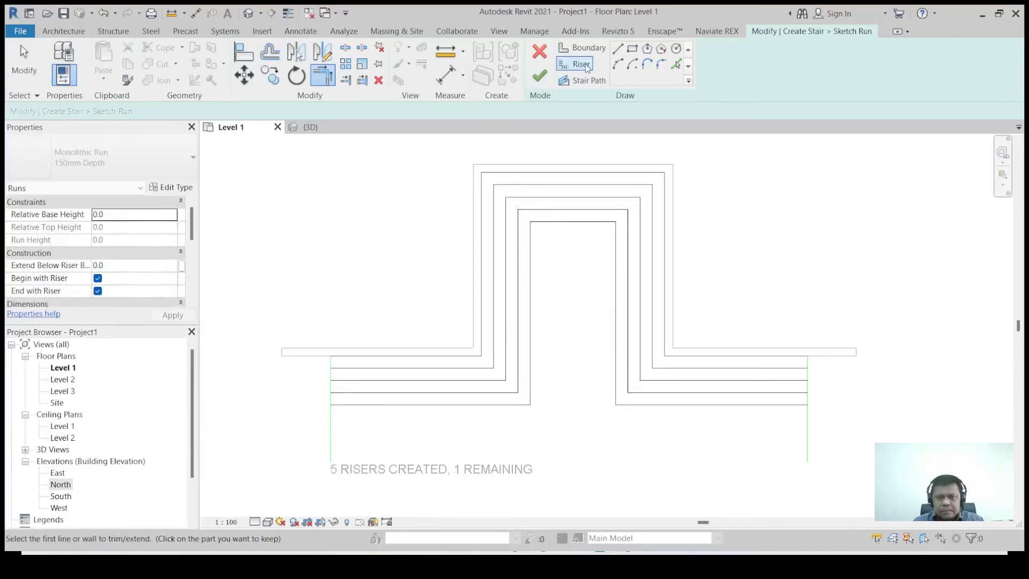
# Create the sixth riser by copying every segment of the fifth riser at a 300 mm offset.
pyautogui.click(270, 51)
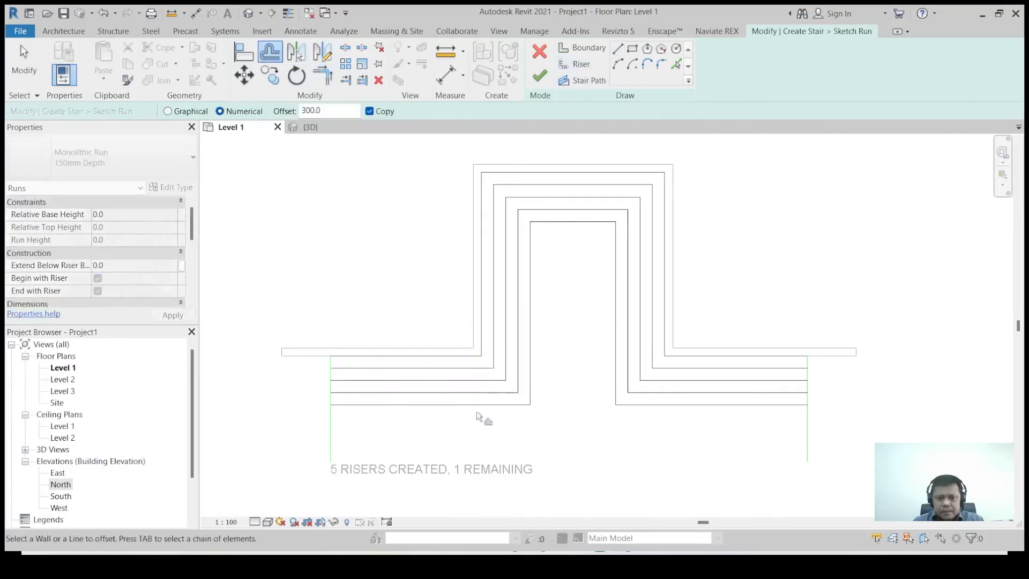
pyautogui.click(539, 409)
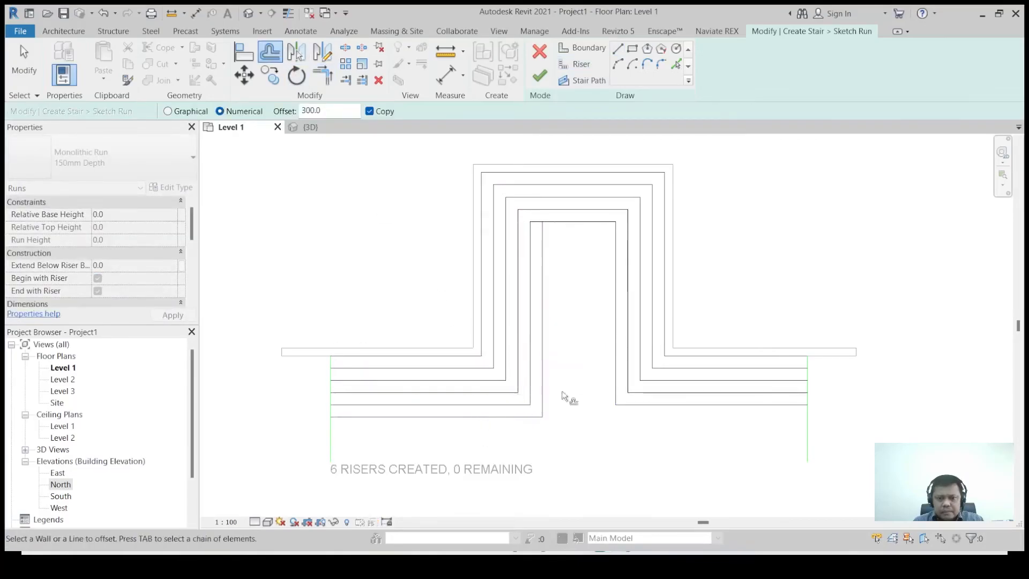
pyautogui.click(665, 408)
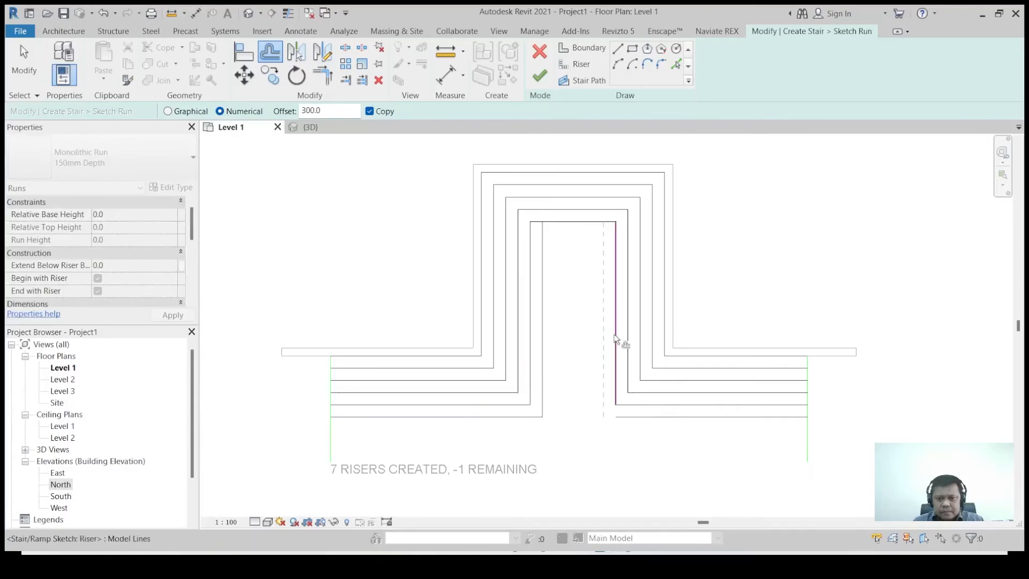
pyautogui.click(569, 224)
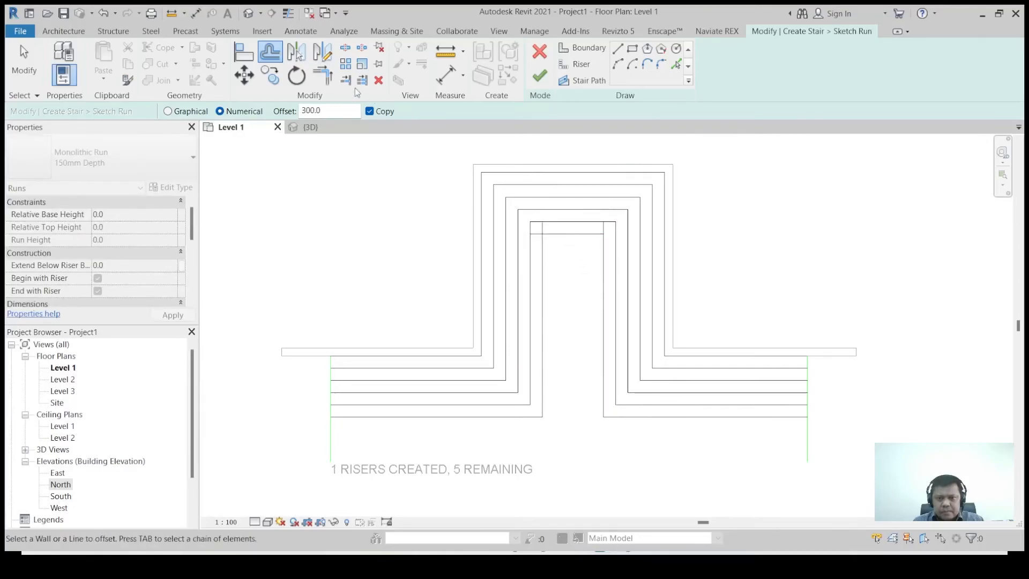
# Trim the sixth riser's two upper corners inside the recess.
pyautogui.click(323, 75)
pyautogui.click(544, 256)
pyautogui.click(557, 235)
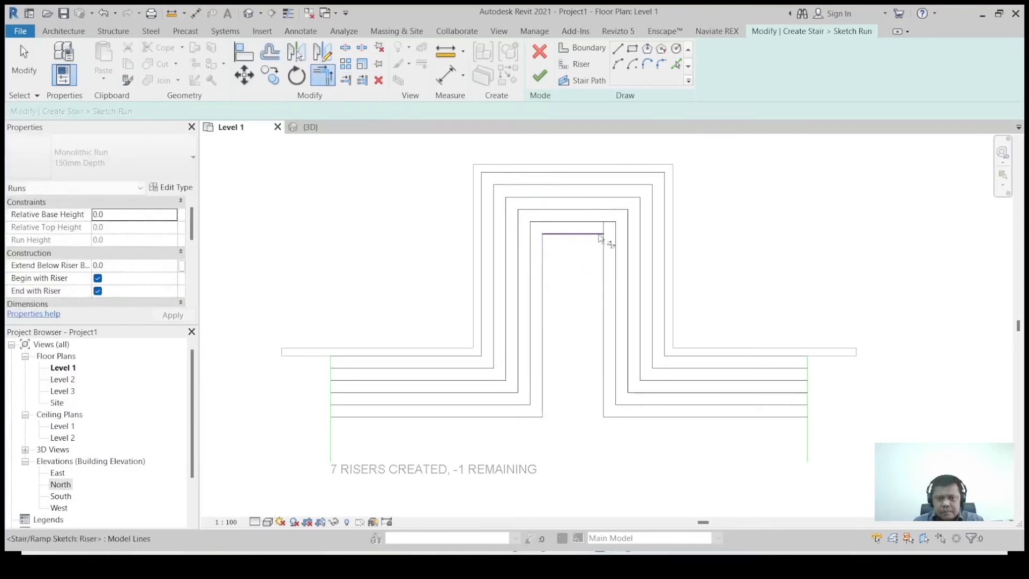
pyautogui.click(603, 250)
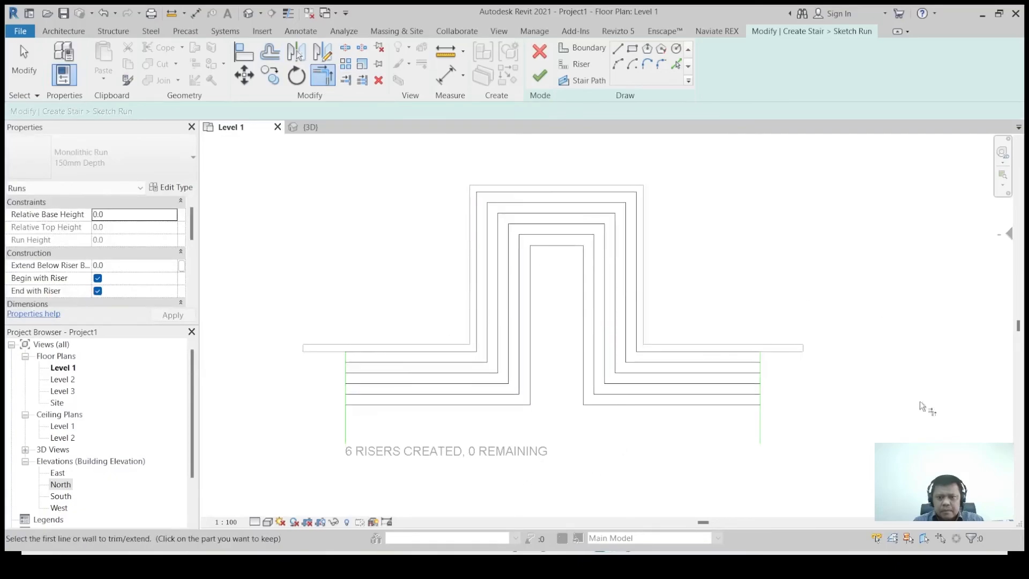
# Trim both green boundary lines to the outer ends of the sixth riser.
pyautogui.click(748, 416)
pyautogui.scroll(2, 752, 417)
pyautogui.click(758, 394)
pyautogui.scroll(-3, 589, 412)
pyautogui.scroll(3, 485, 386)
pyautogui.click(472, 369)
pyautogui.click(414, 346)
pyautogui.scroll(-3, 413, 420)
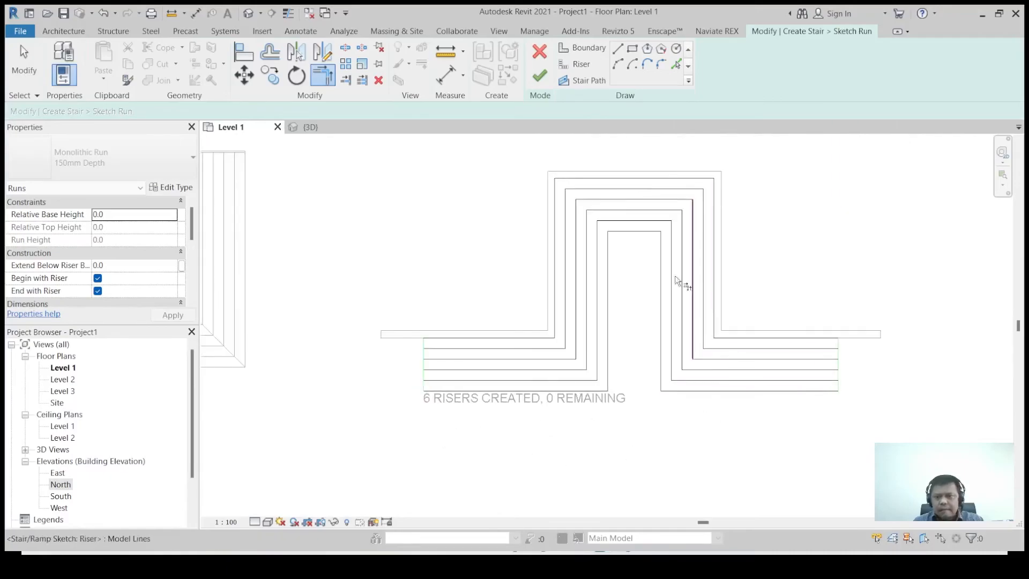
# Finish the run sketch and the U-shaped stair, and check its climbing direction in the 3D view.
pyautogui.click(538, 80)
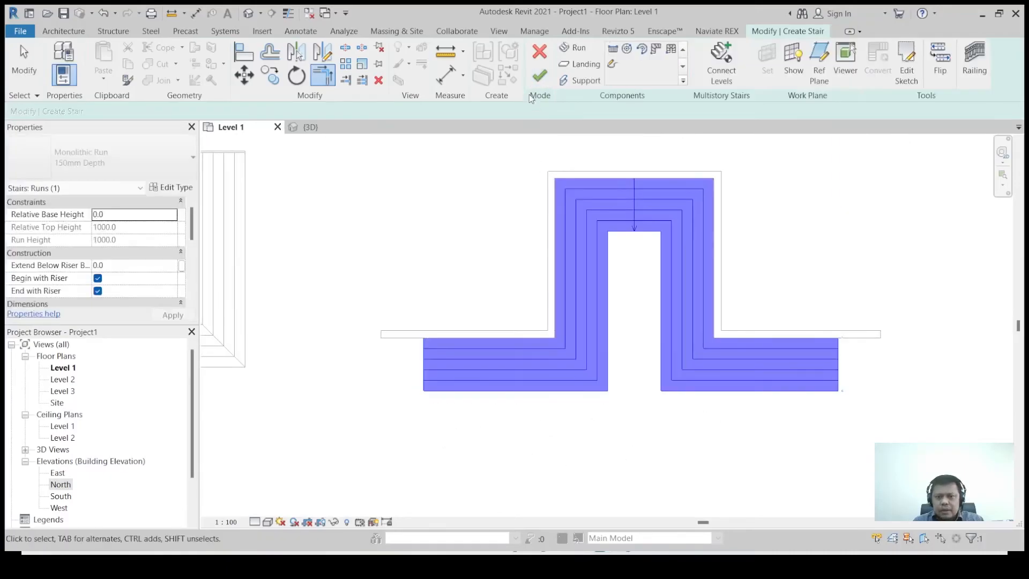
pyautogui.click(540, 77)
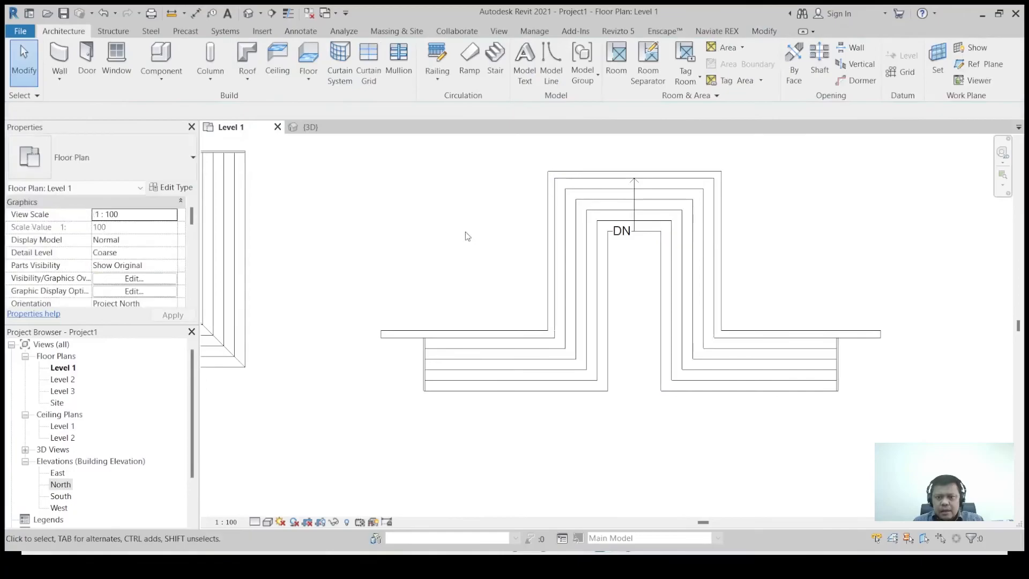
pyautogui.click(305, 129)
pyautogui.scroll(6, 687, 367)
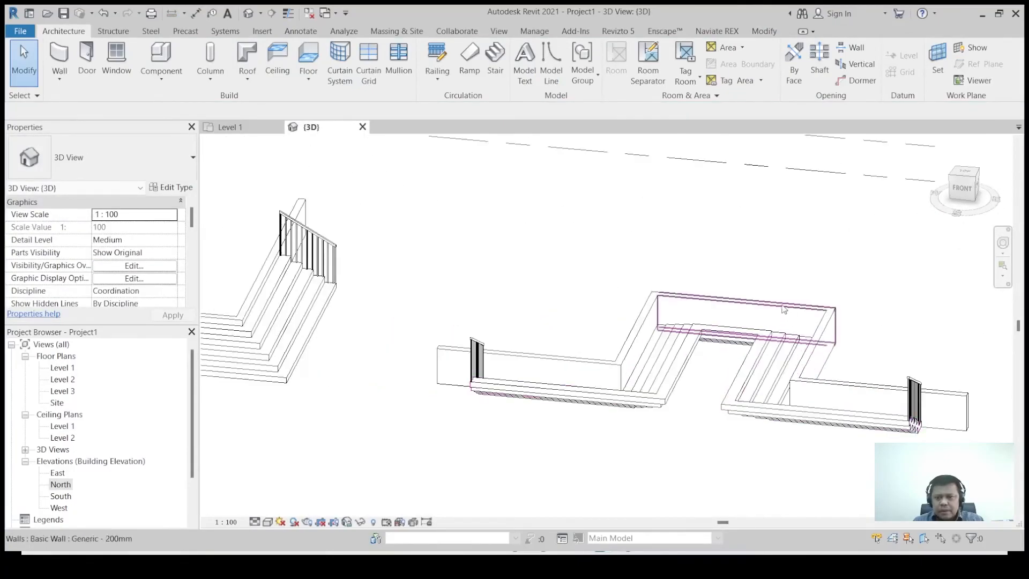
pyautogui.scroll(-4, 582, 311)
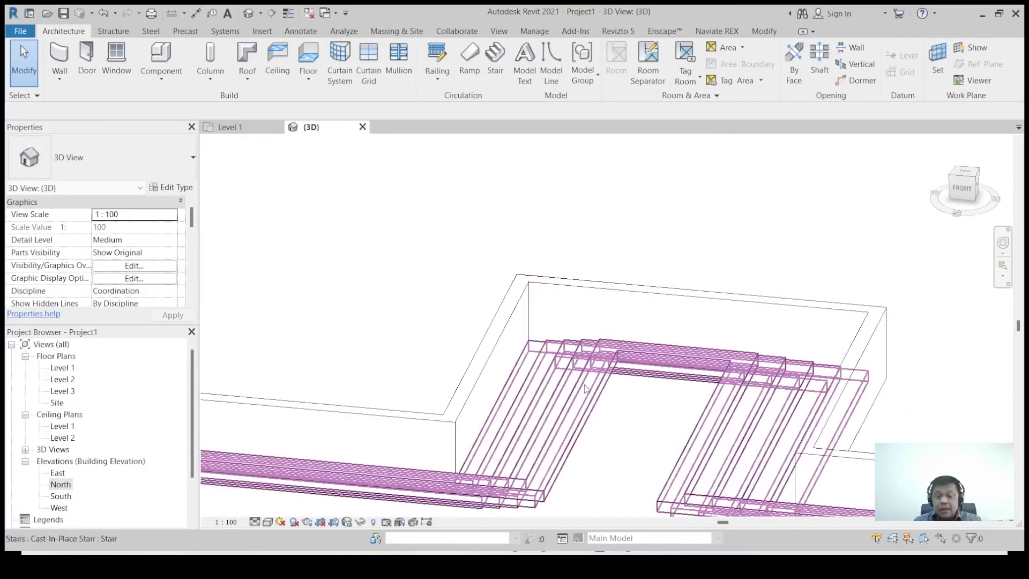
# Reopen the U-shaped stair in the Level 1 plan, flip its run direction, and finish the stair.
pyautogui.click(227, 127)
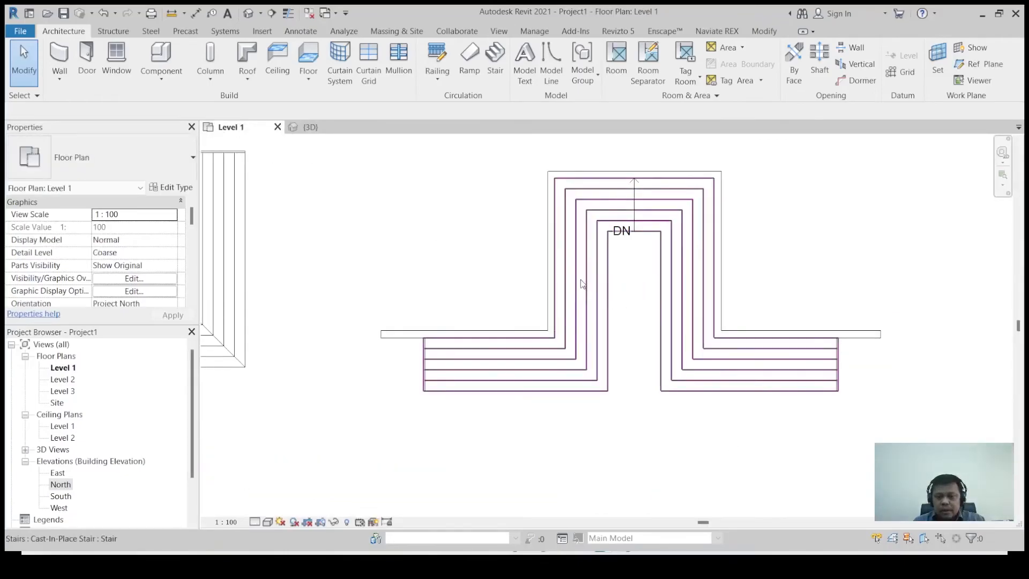
pyautogui.click(580, 280)
pyautogui.click(539, 68)
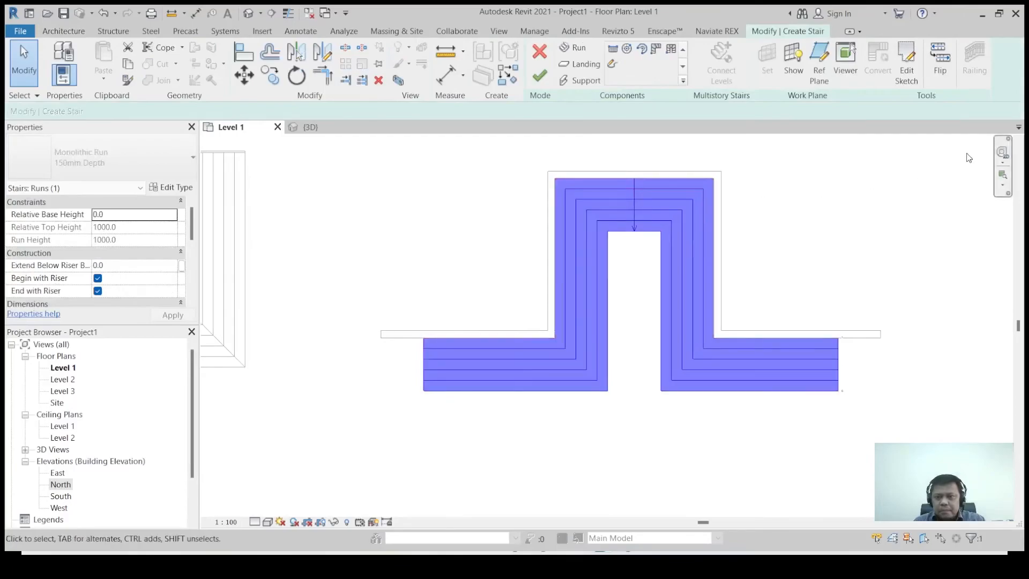
pyautogui.click(940, 61)
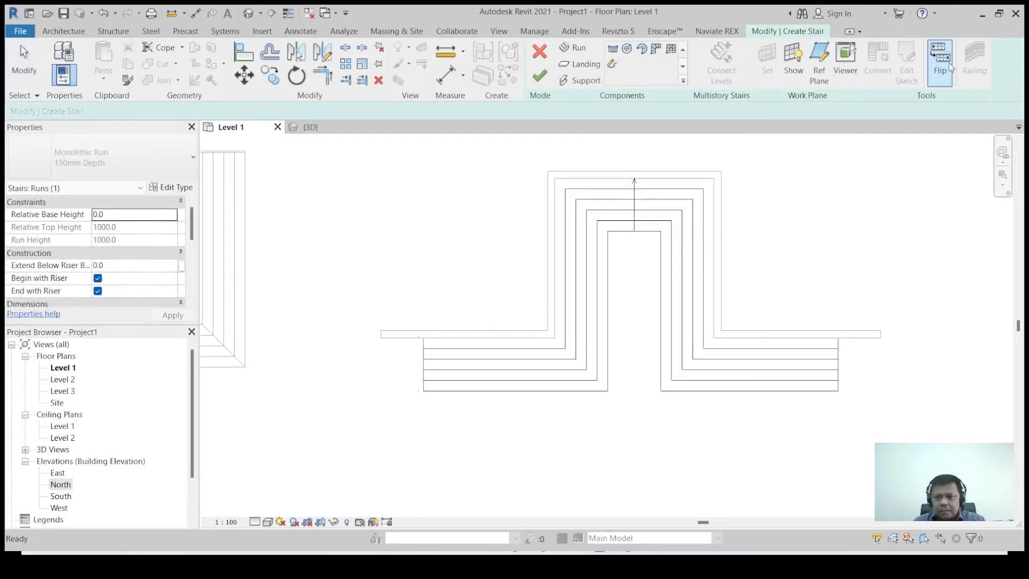
pyautogui.click(540, 77)
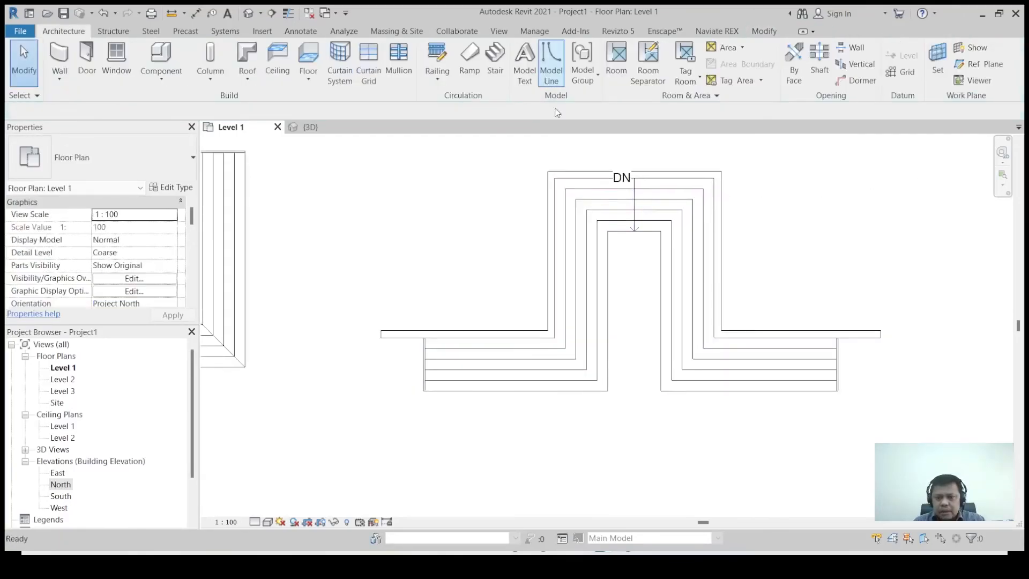
# Examine the flipped U-shaped stair and the L-shaped stair from several angles in the 3D view.
pyautogui.click(316, 127)
pyautogui.moveTo(418, 420)
pyautogui.keyDown('shift'); pyautogui.mouseDown(button='middle')
pyautogui.moveTo(532, 400)
pyautogui.moveTo(431, 404)
pyautogui.mouseUp(button='middle'); pyautogui.keyUp('shift')
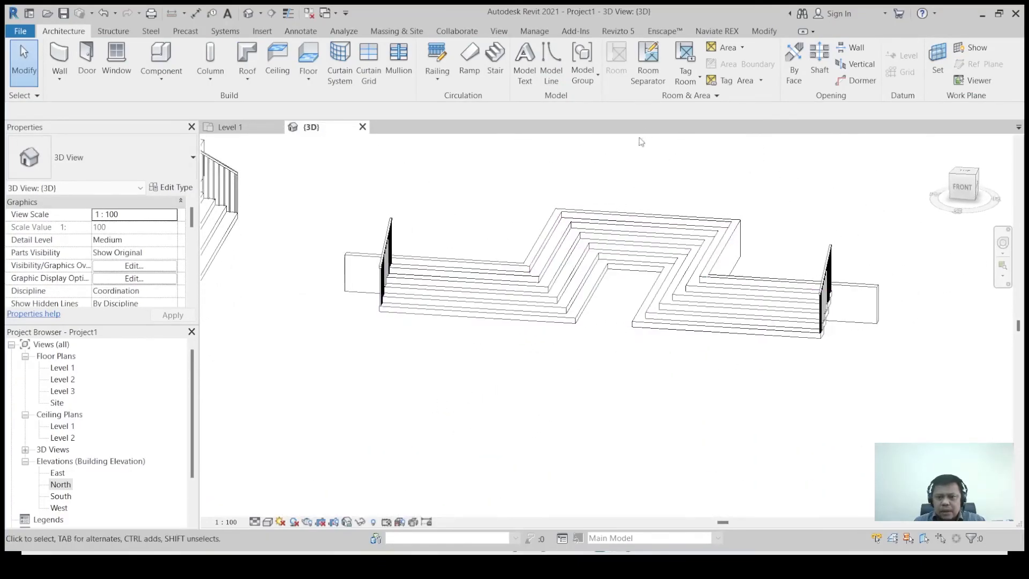
pyautogui.scroll(4, 549, 225)
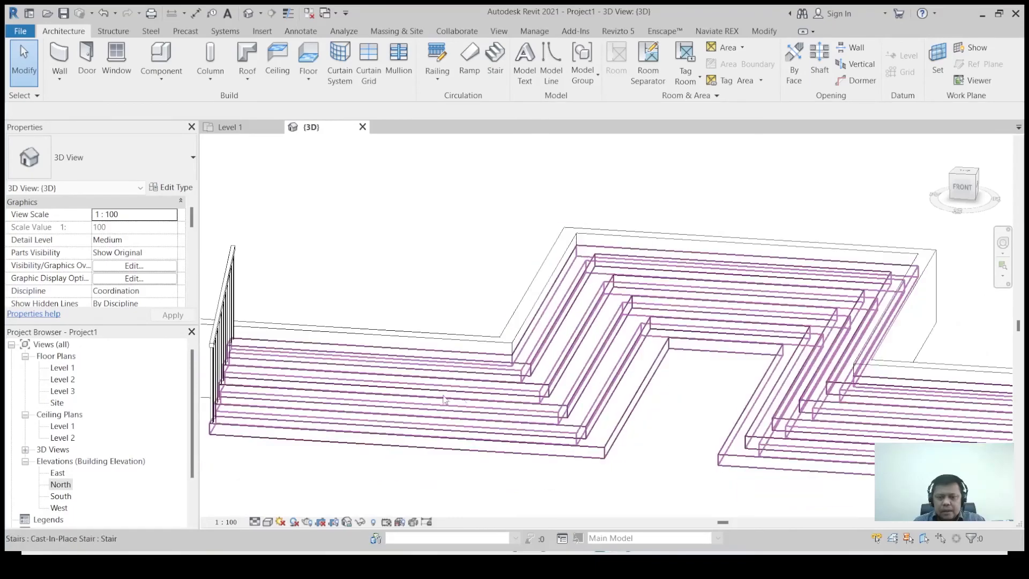
pyautogui.scroll(-4, 663, 309)
pyautogui.keyDown('shift'); pyautogui.moveTo(537, 449); pyautogui.dragTo(523, 316, button='middle'); pyautogui.keyUp('shift')
pyautogui.scroll(2, 515, 328)
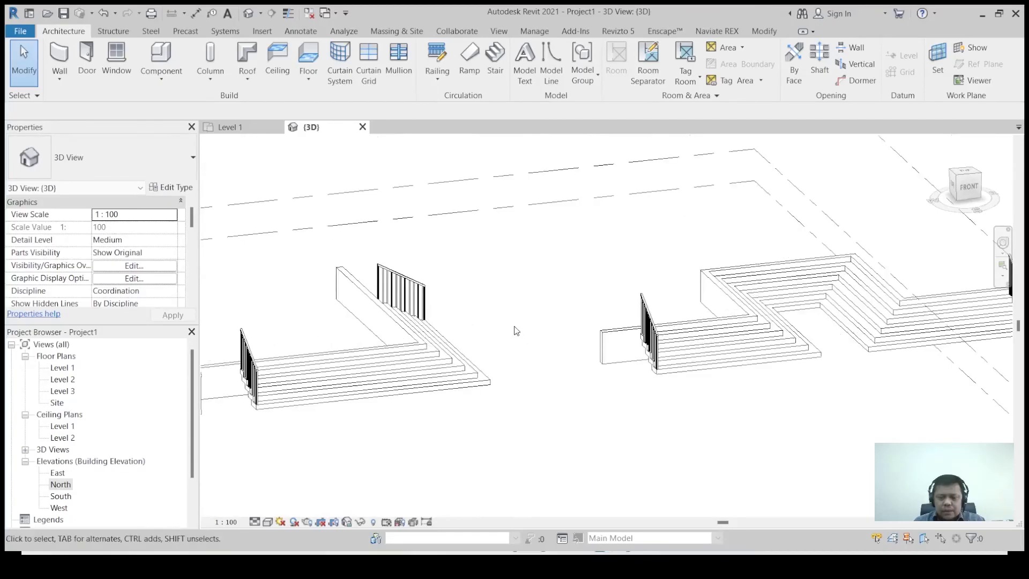